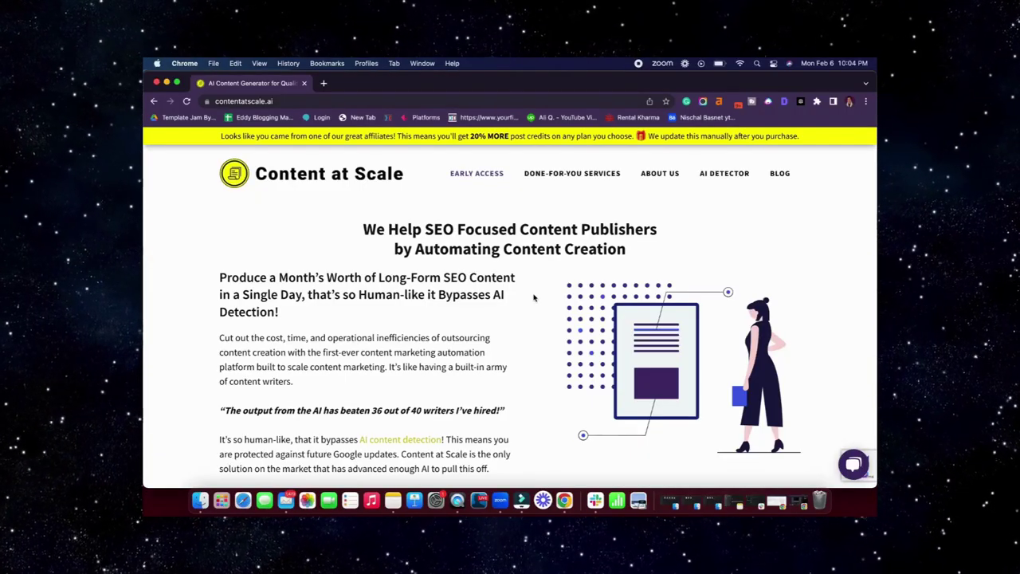
Look through the Content at Scale homepage, from the introduction to the feature overview and content-scaling challenges
scroll(534, 297, "down", 5)
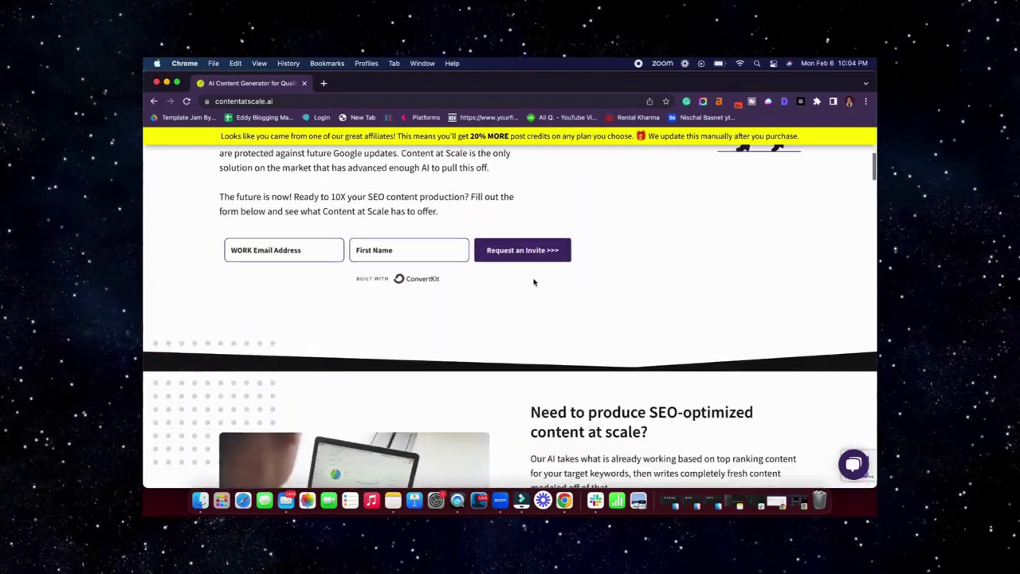
scroll(534, 281, "down", 8)
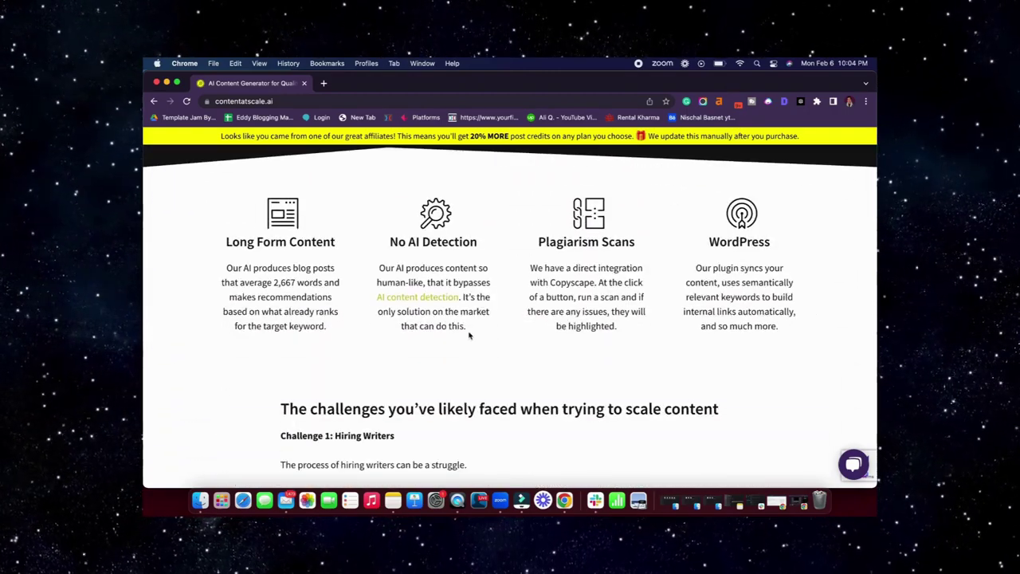
scroll(470, 337, "down", 10)
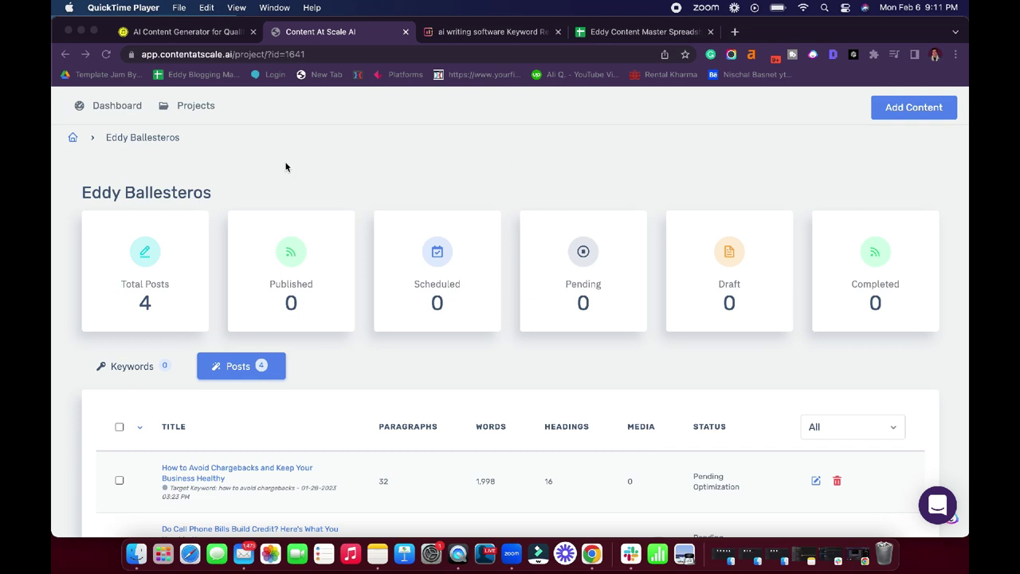
Review the project's post statistics and the list of generated posts with their word, paragraph and heading figures
scroll(515, 198, "down", 1)
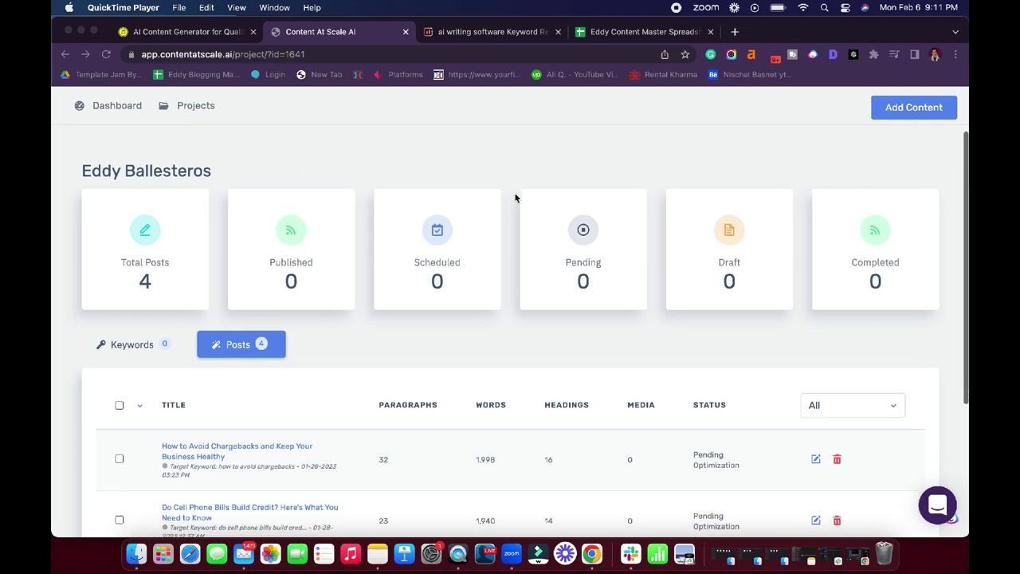
scroll(515, 198, "down", 5)
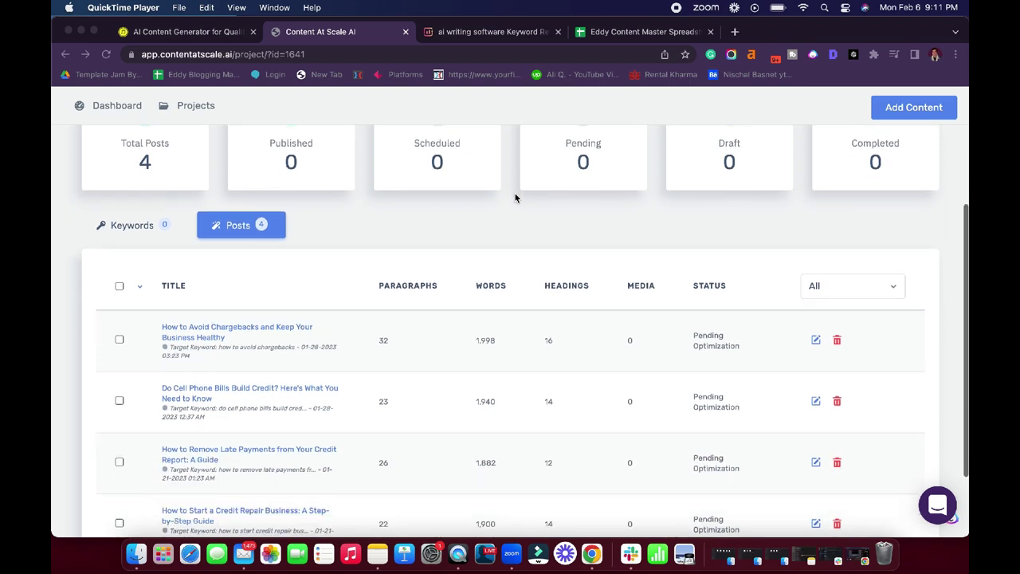
scroll(511, 296, "down", 3)
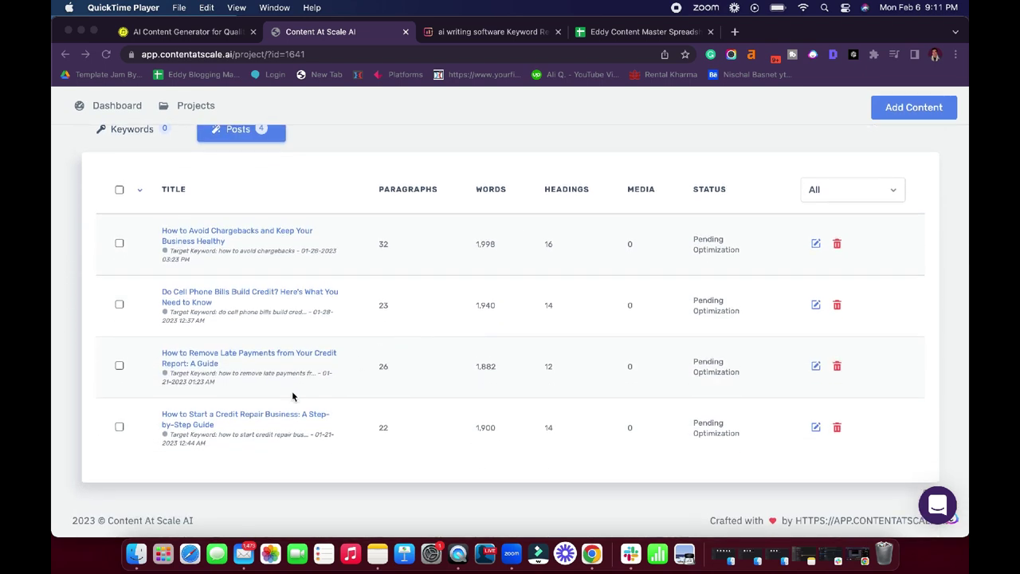
left_click(437, 369)
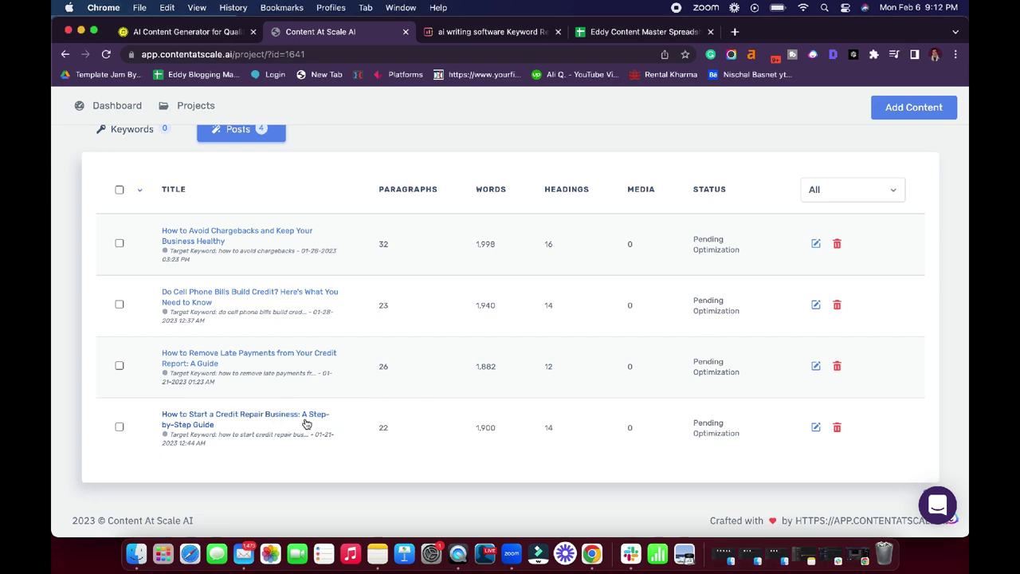
Search for "how to credit repair" in a new tab and open the suggested creditplush.com article on starting a credit repair business
left_click(734, 32)
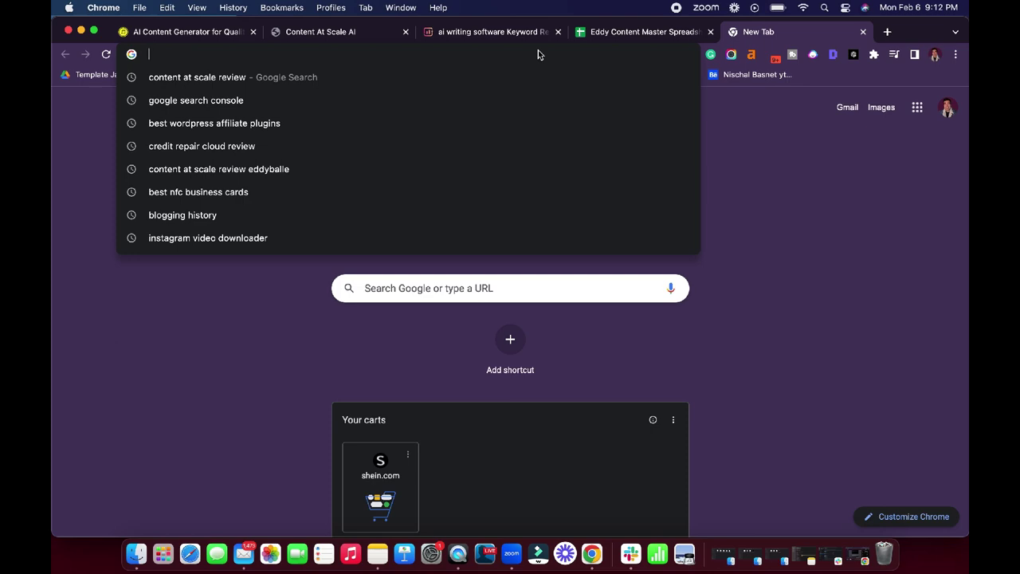
type("how to credit repair busine")
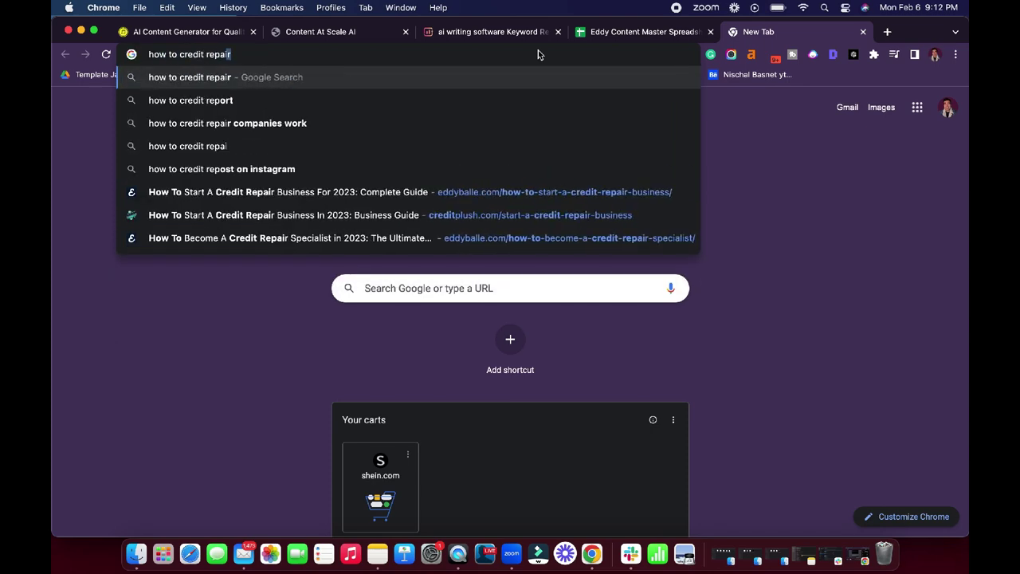
left_click(571, 214)
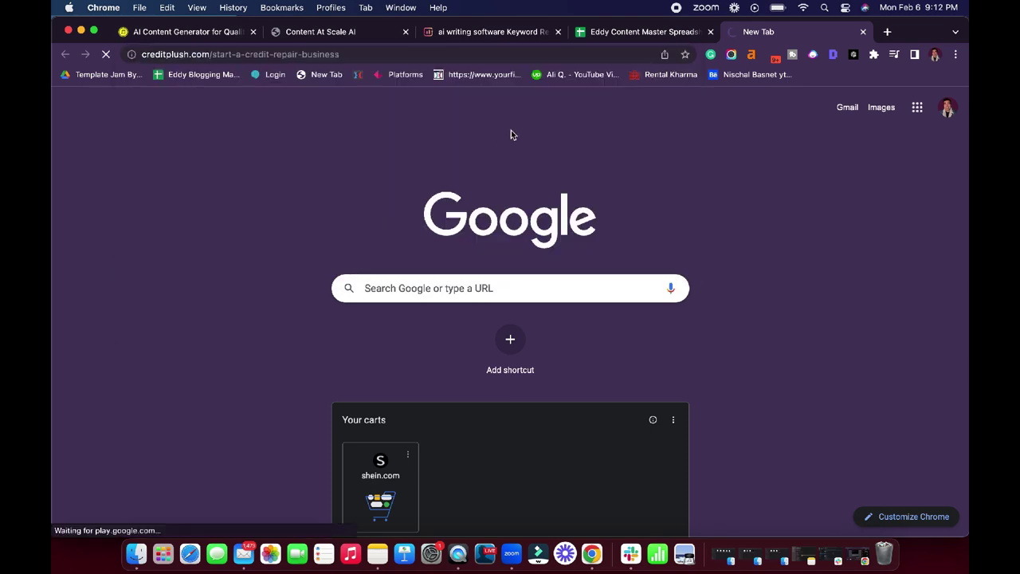
Read through the published credit repair article from its introduction to the sections on how credit repair works and its benefits
scroll(549, 301, "down", 1)
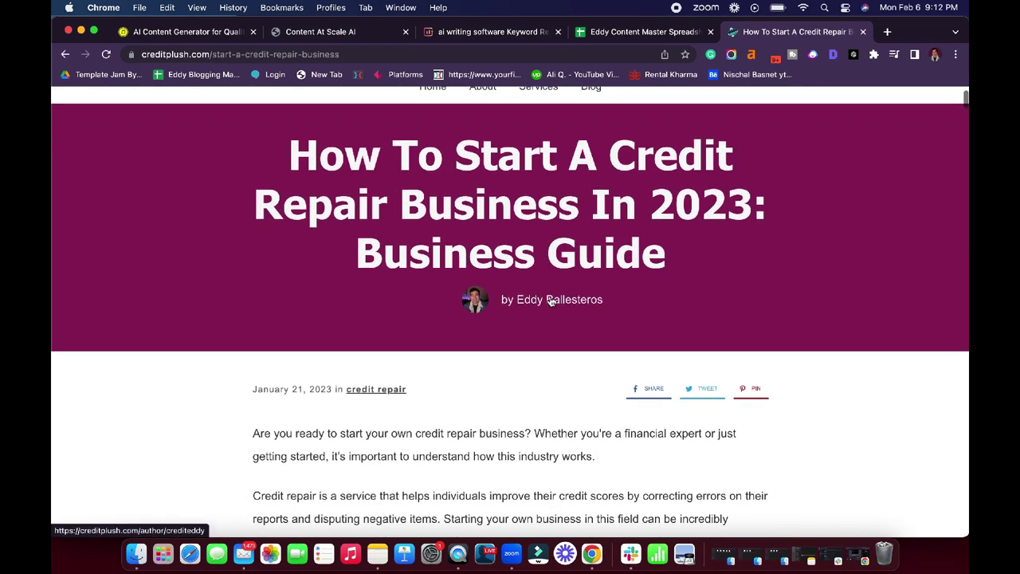
scroll(549, 300, "down", 3)
scroll(550, 301, "down", 1)
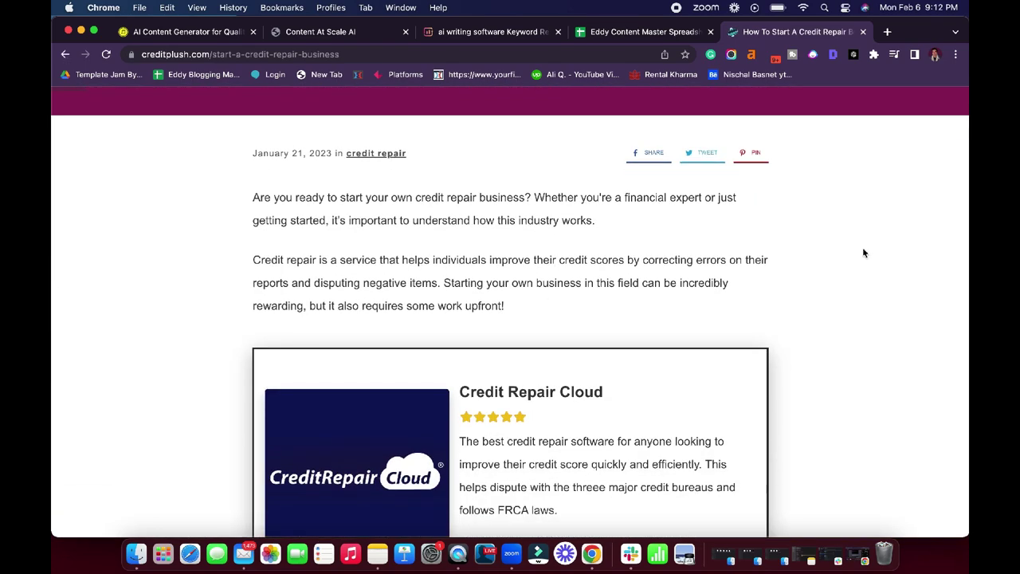
scroll(863, 252, "down", 2)
scroll(844, 281, "down", 5)
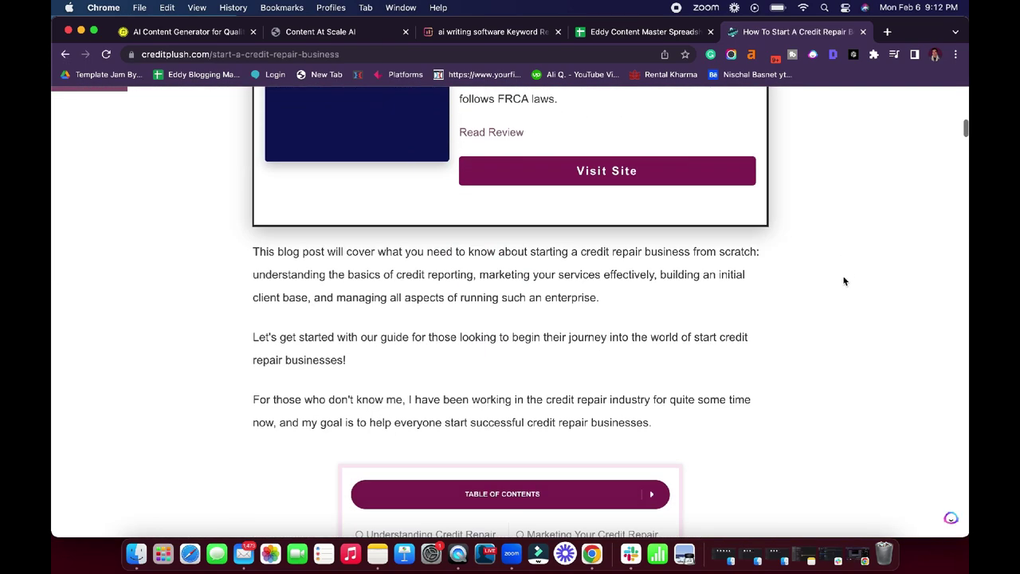
scroll(845, 281, "down", 12)
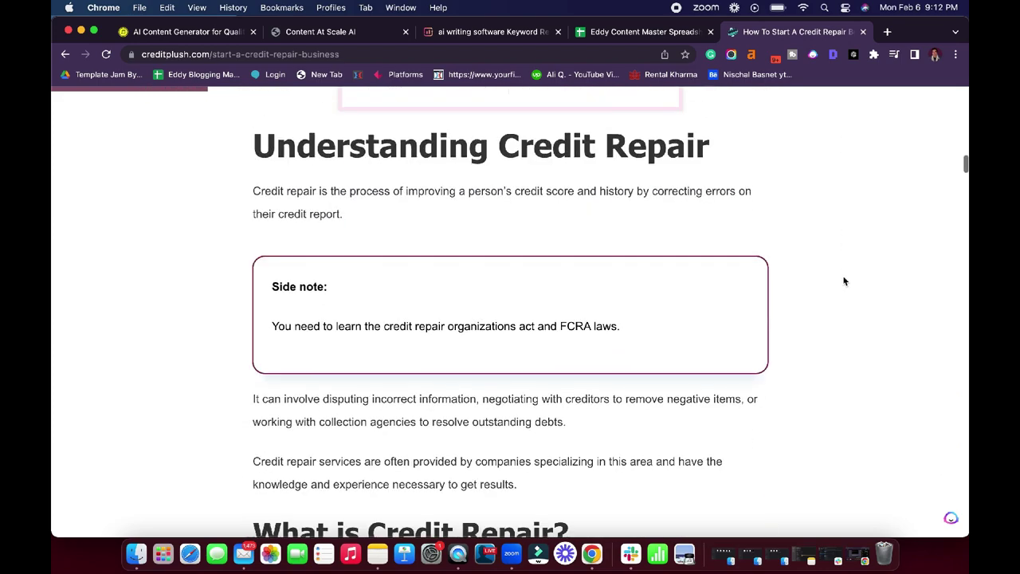
scroll(844, 280, "down", 9)
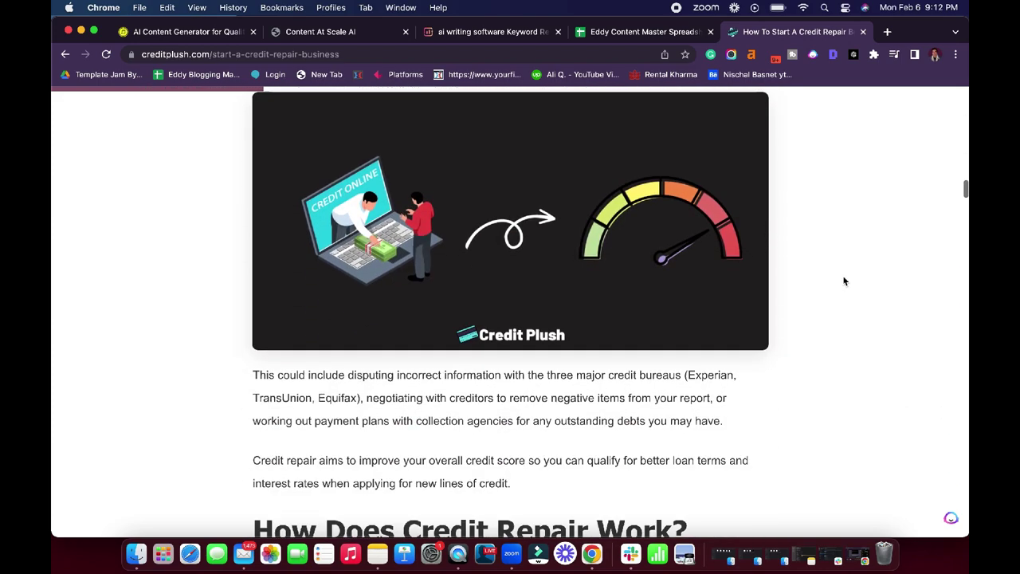
scroll(844, 280, "down", 9)
Inspect the article's heading outline with the SEO browser extension, close it and skim the business plan and marketing sections
left_click(834, 54)
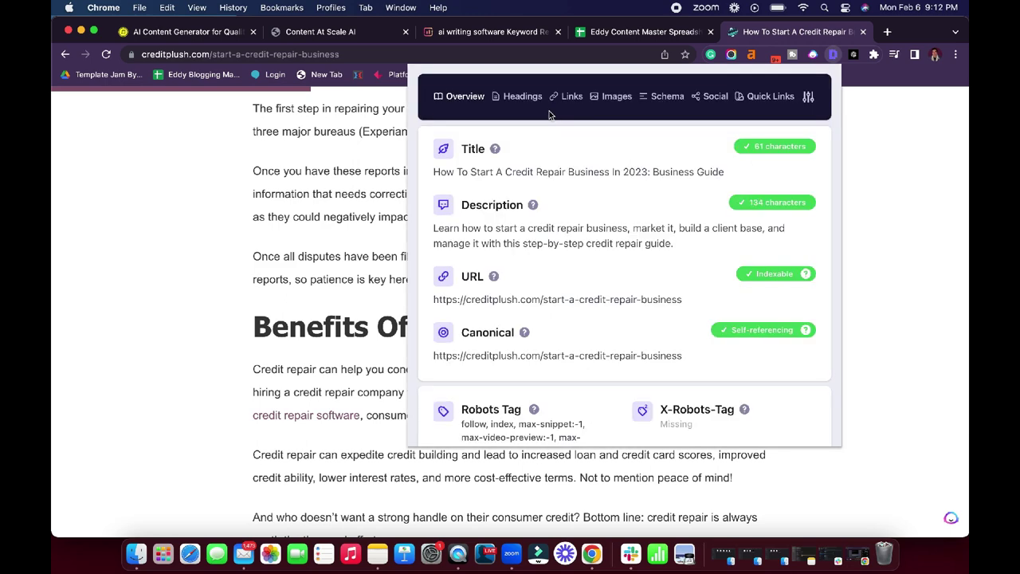
left_click(544, 106)
scroll(601, 244, "down", 1)
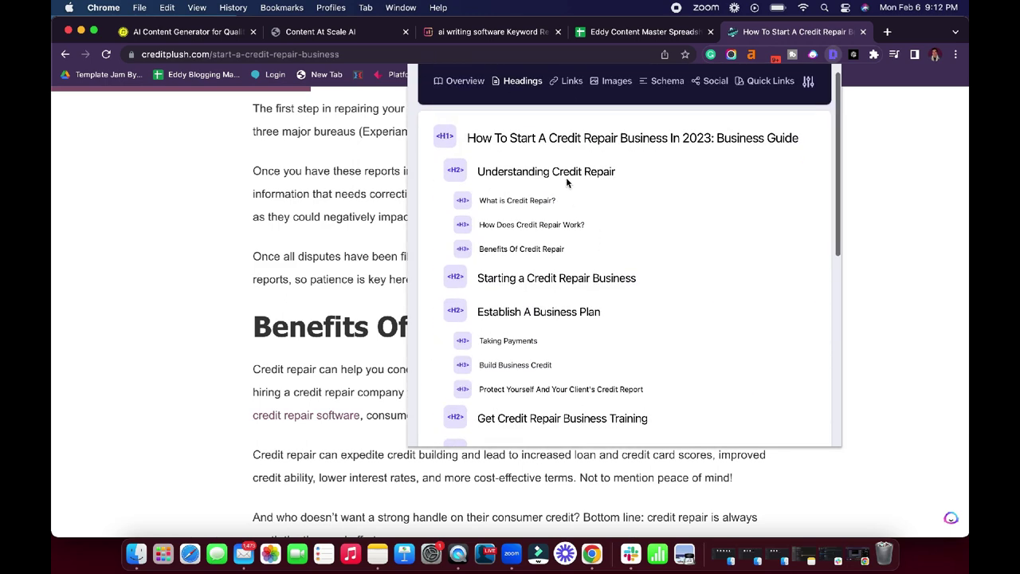
scroll(545, 273, "down", 9)
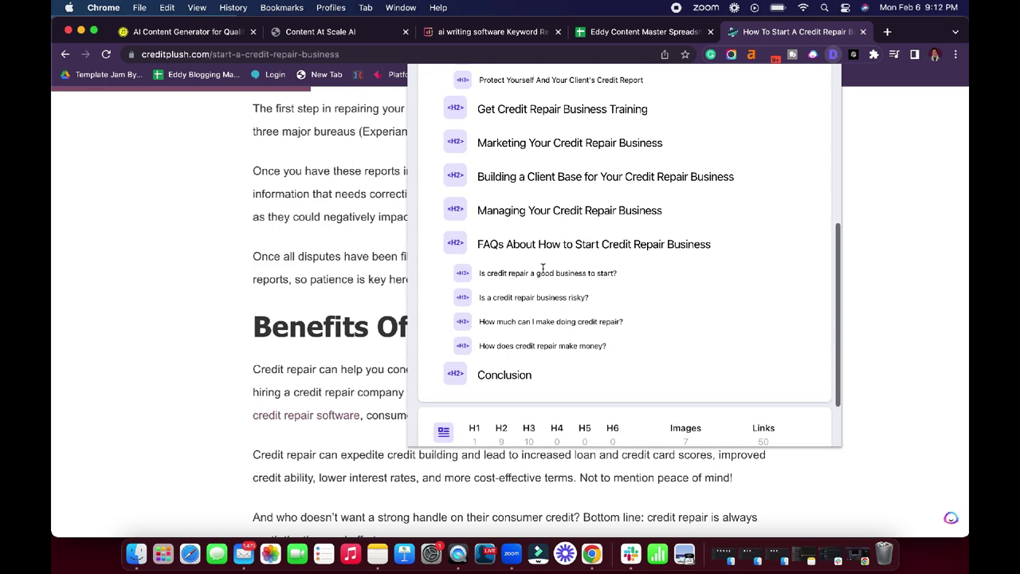
left_click(379, 330)
scroll(764, 285, "down", 15)
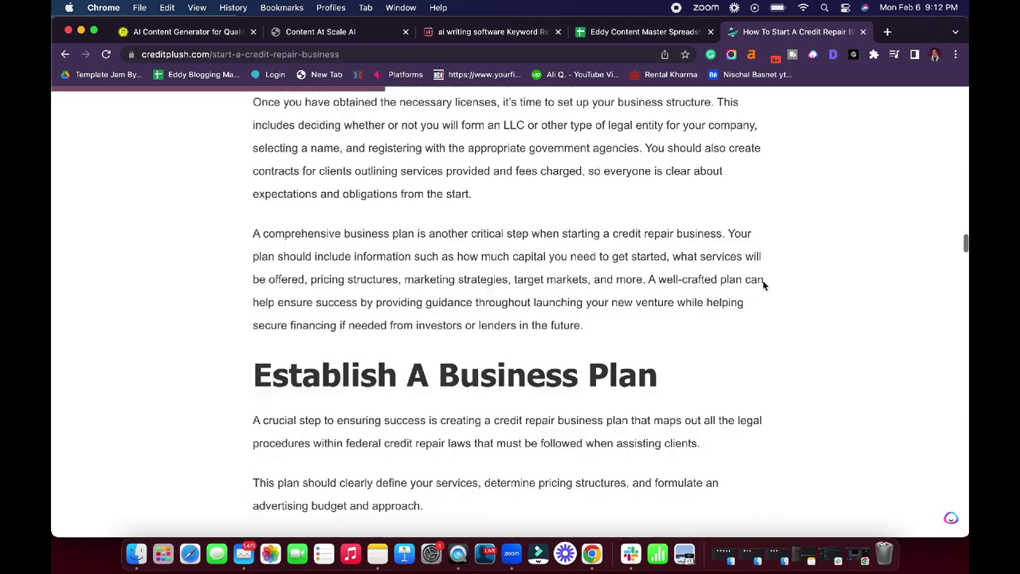
scroll(763, 285, "down", 20)
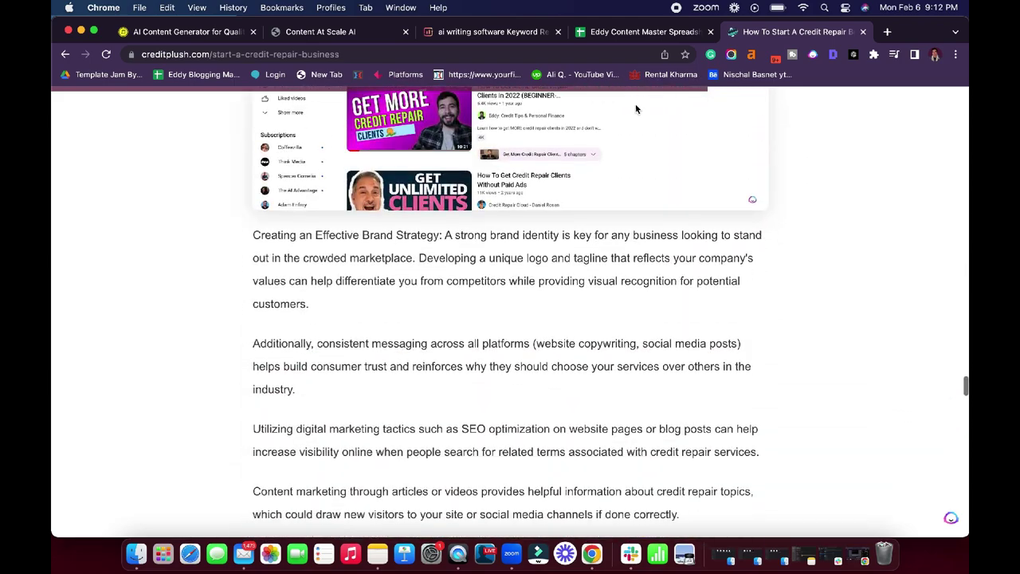
Open the post "How to Start a Credit Repair Business: A Step-by-Step Guide" in Content at Scale and review its text through the conclusion
left_click(394, 32)
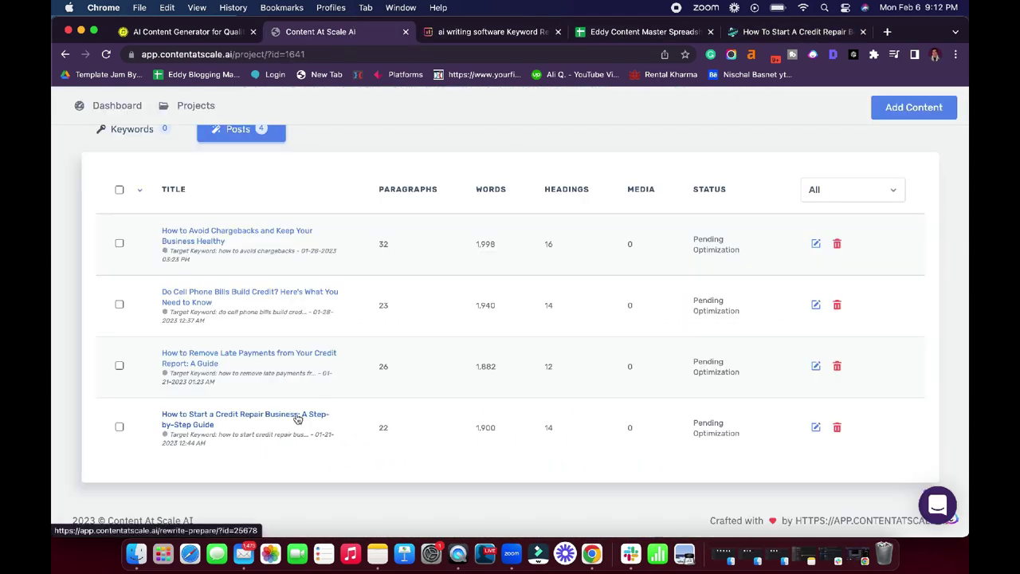
left_click(295, 416)
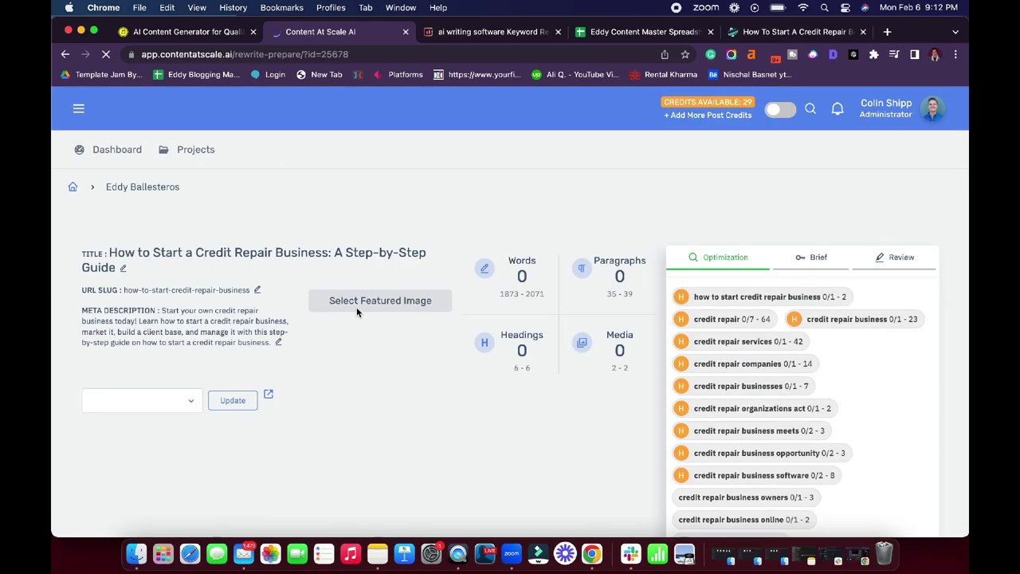
scroll(383, 398, "down", 10)
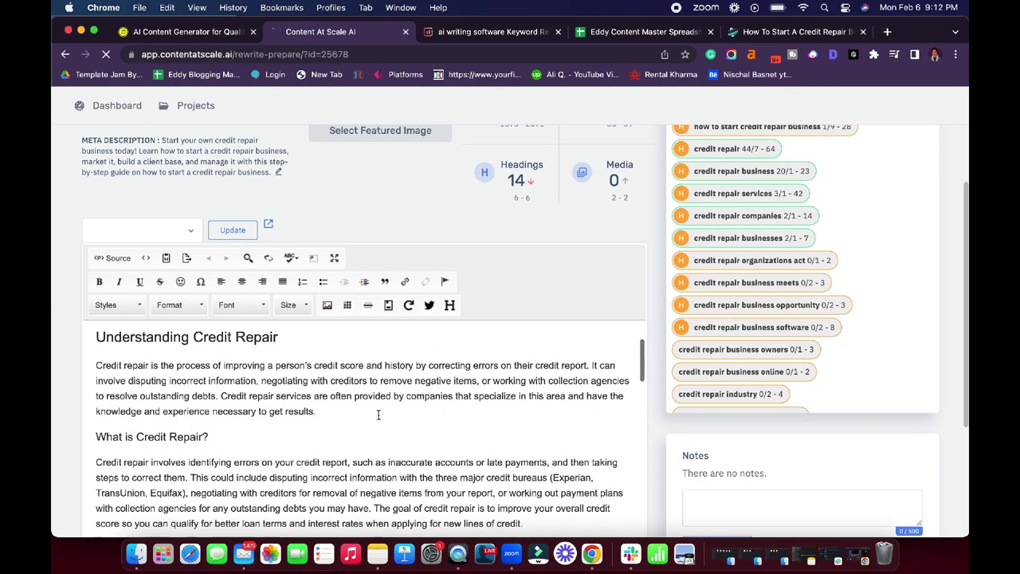
scroll(379, 412, "down", 15)
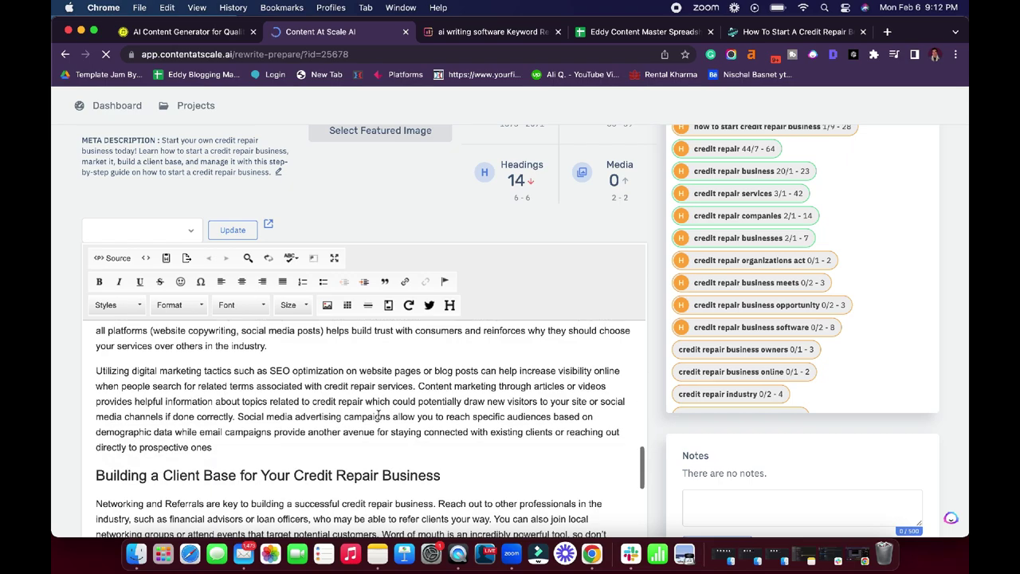
scroll(378, 414, "down", 10)
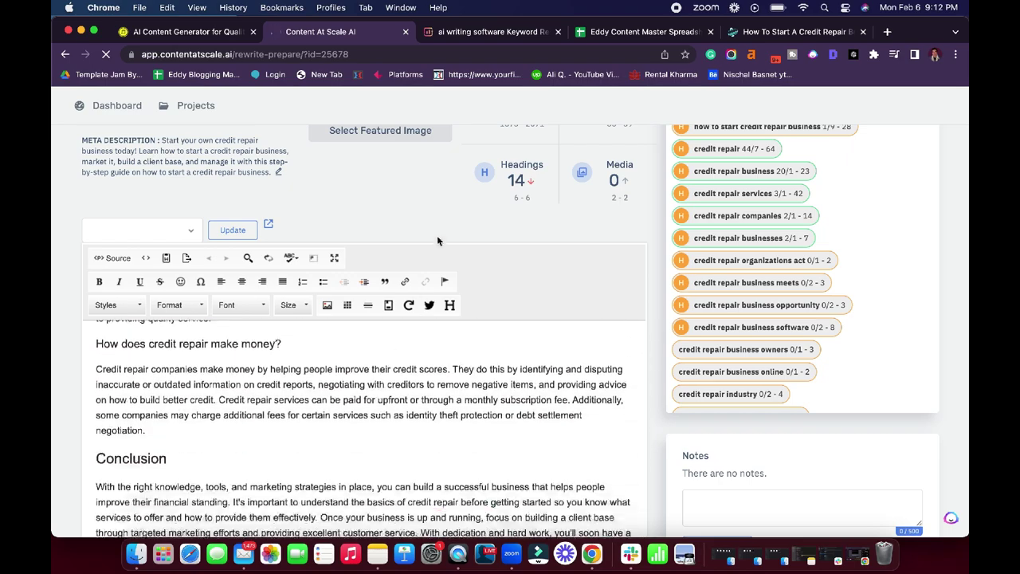
scroll(437, 235, "up", 5)
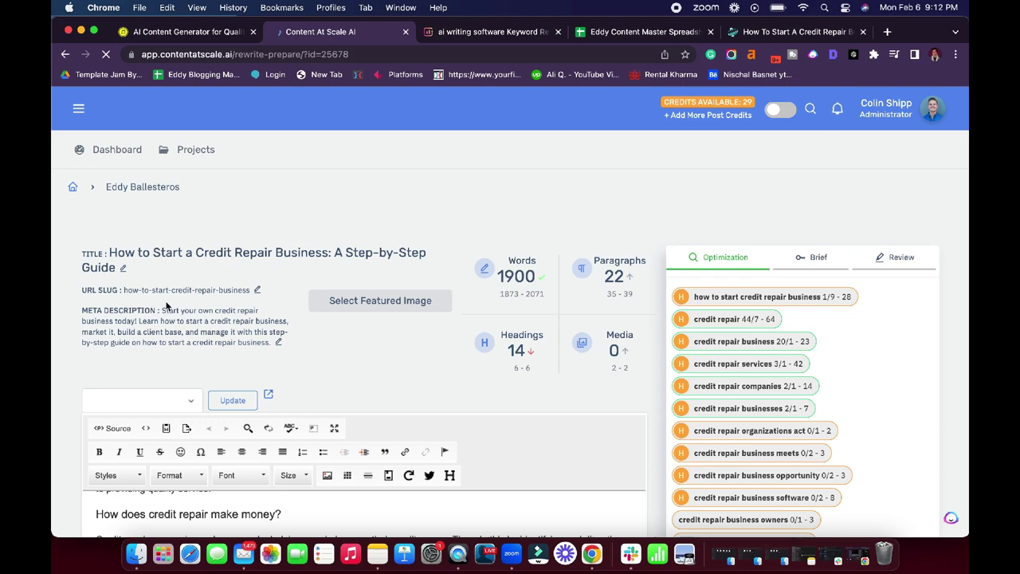
View the editable meta description and the featured image gallery of the post, leaving both without changes
left_click(278, 342)
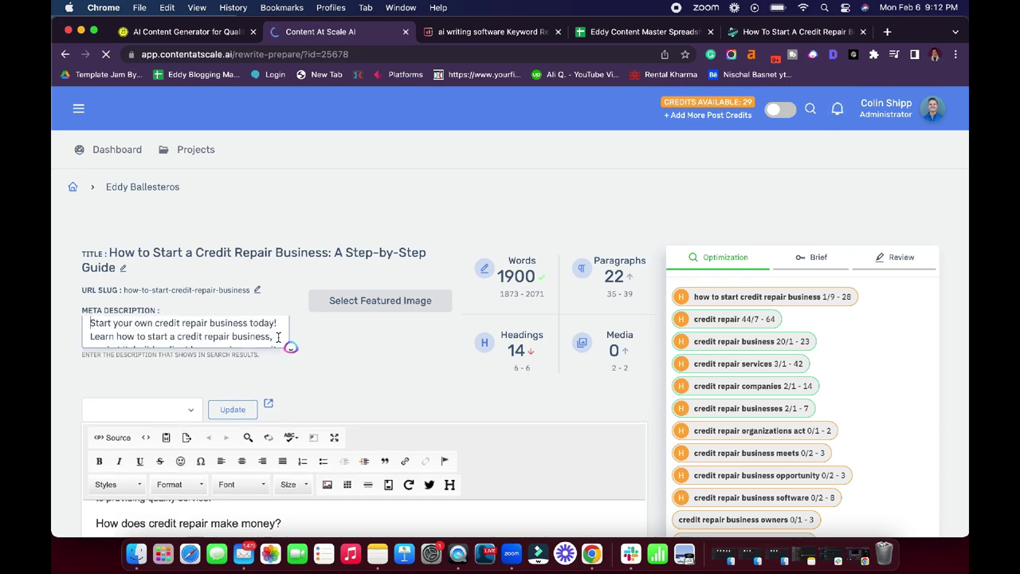
left_click(253, 322)
left_click(399, 307)
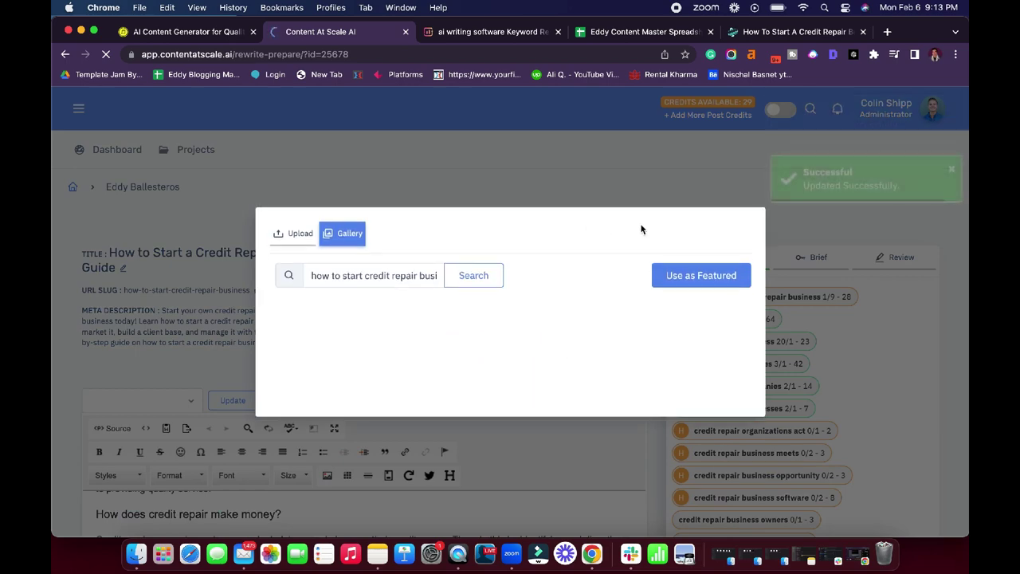
key("Escape")
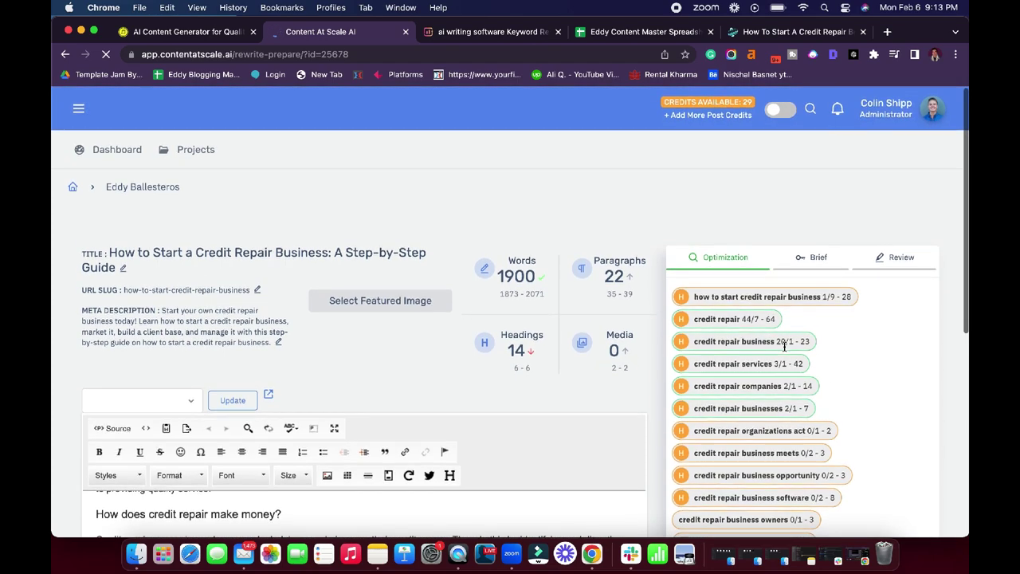
Examine the post's optimization keywords with their usage ranges and the on-page checklist below them
scroll(784, 346, "down", 3)
scroll(776, 334, "down", 10)
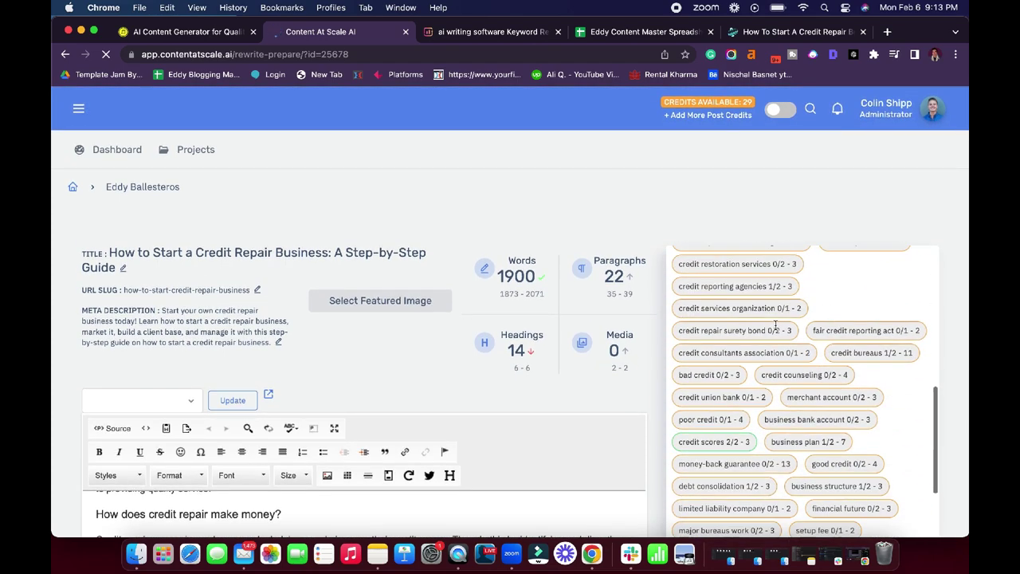
scroll(776, 325, "down", 3)
scroll(775, 326, "up", 12)
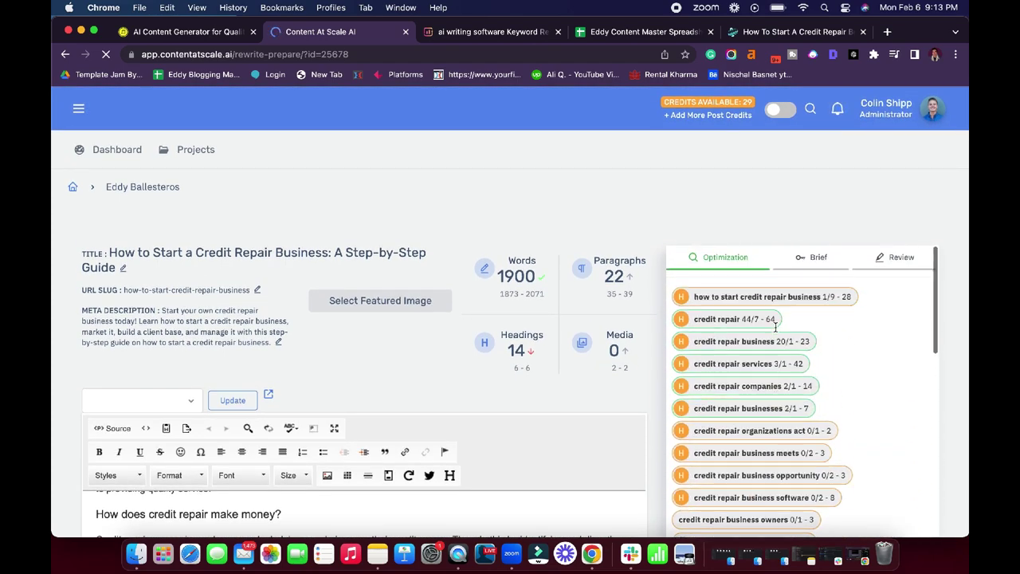
scroll(775, 327, "down", 10)
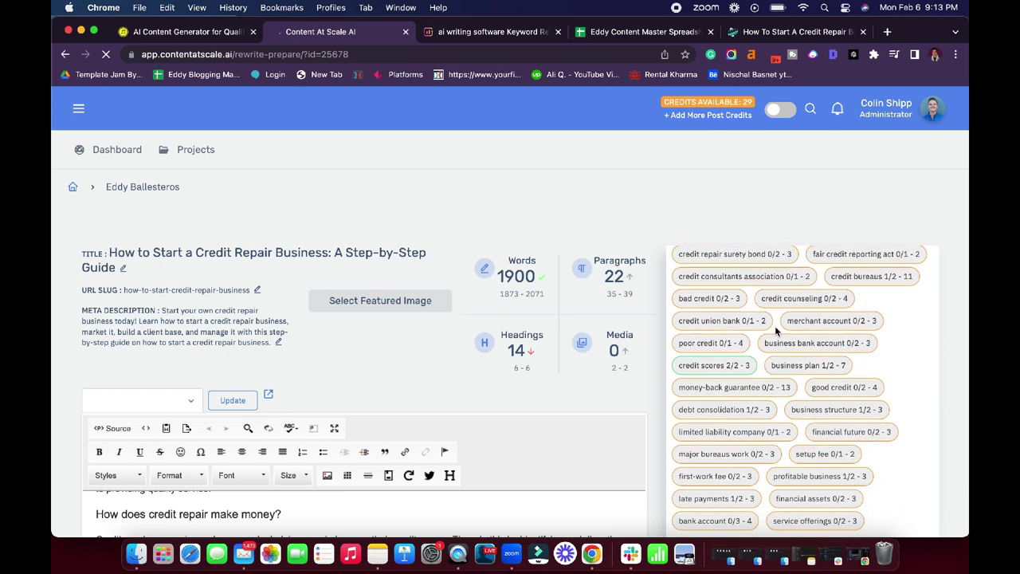
scroll(774, 325, "up", 10)
scroll(775, 329, "down", 5)
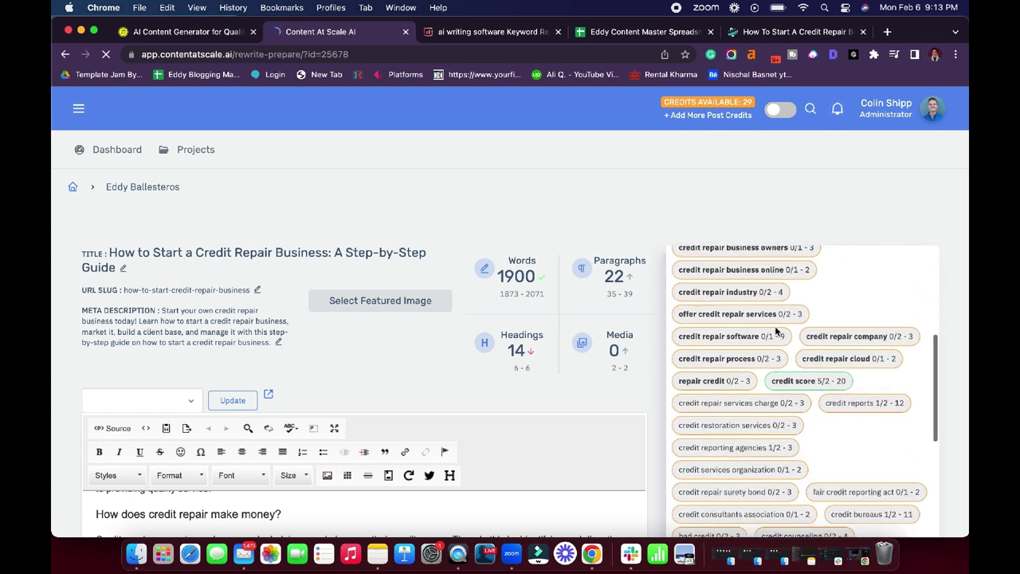
scroll(775, 329, "down", 8)
scroll(776, 327, "up", 15)
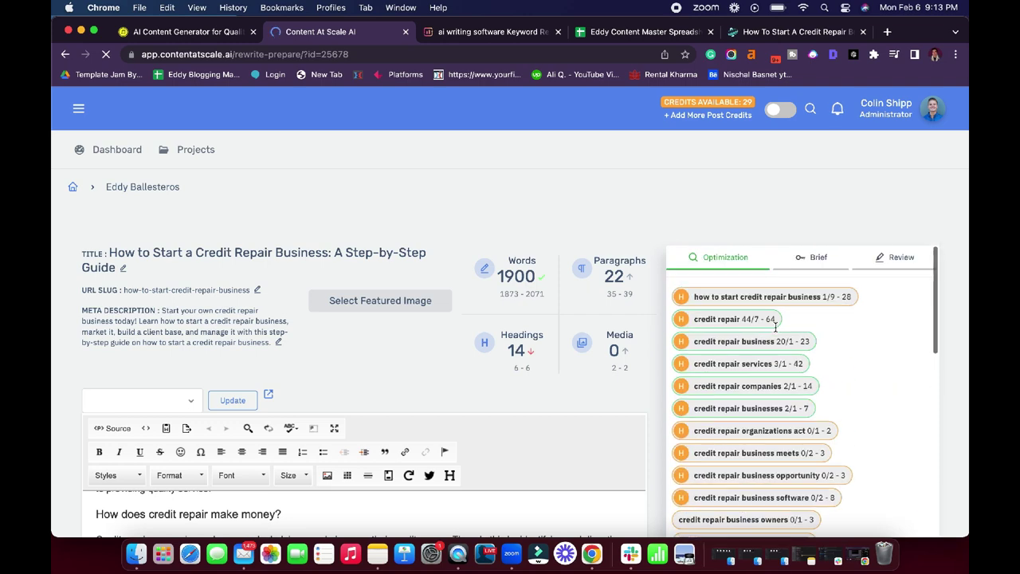
scroll(774, 327, "down", 10)
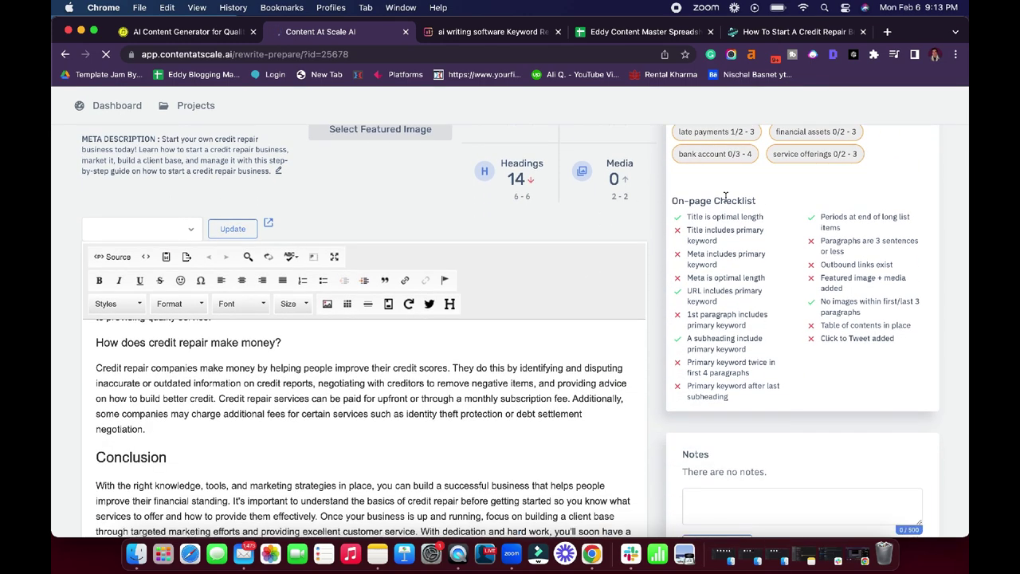
Review the on-page checklist of the post together with the optimization keywords listed above it
left_click_drag(673, 195, 845, 358)
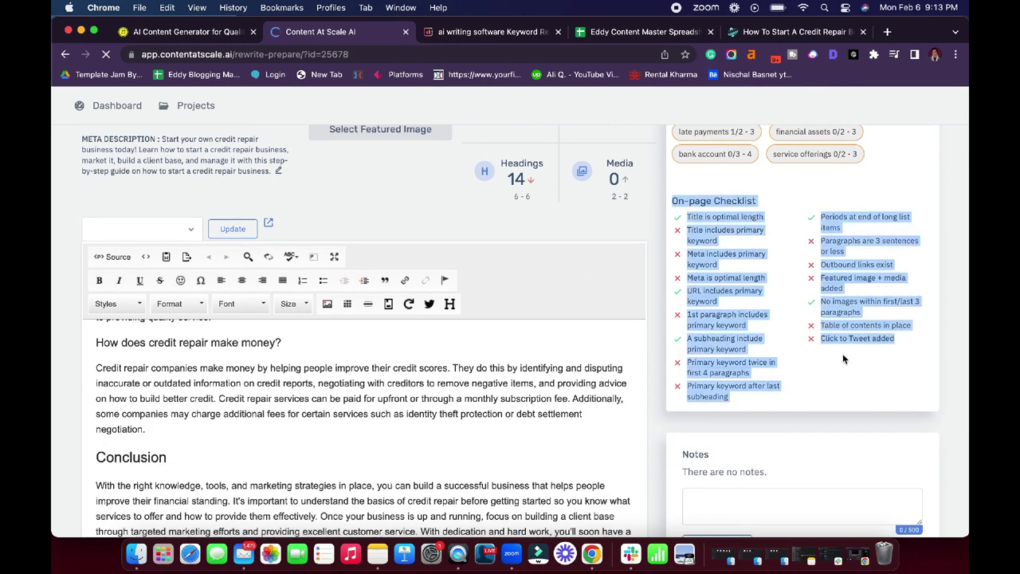
left_click(857, 361)
scroll(800, 296, "up", 2)
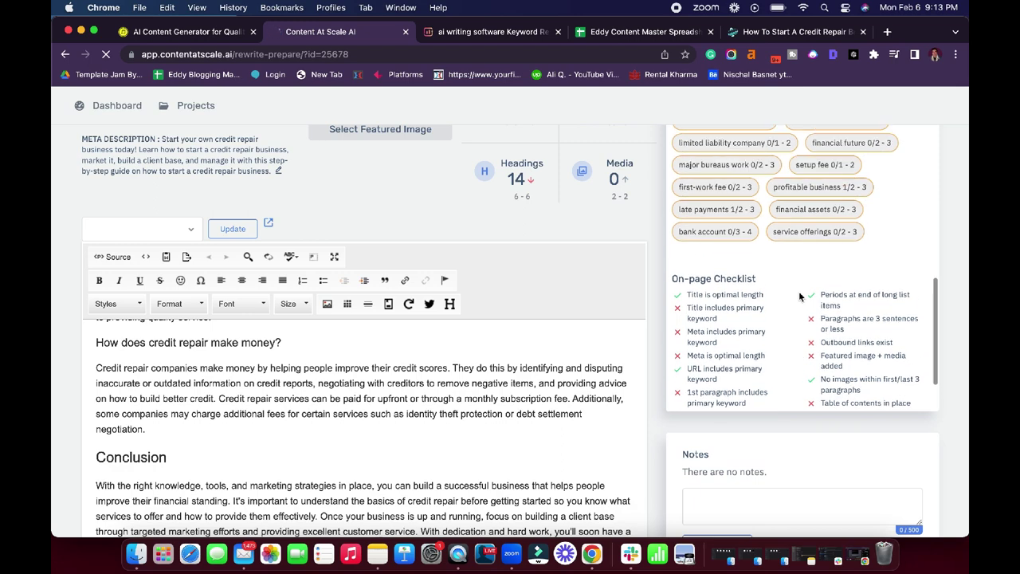
scroll(799, 296, "up", 8)
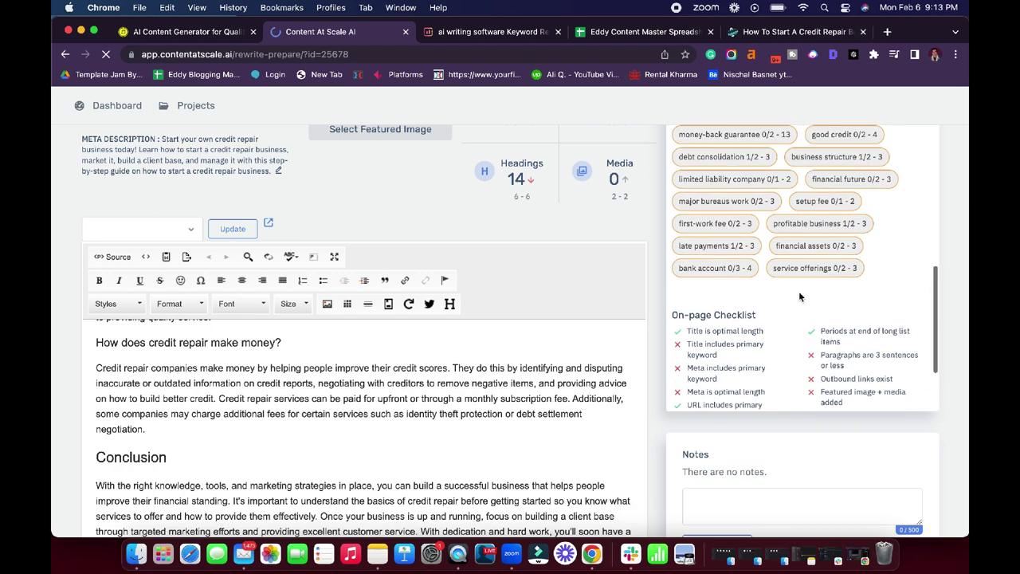
Examine the post's brief with its competing article titles and FAQs, and view the plagiarism scan option in the review section
scroll(800, 292, "up", 4)
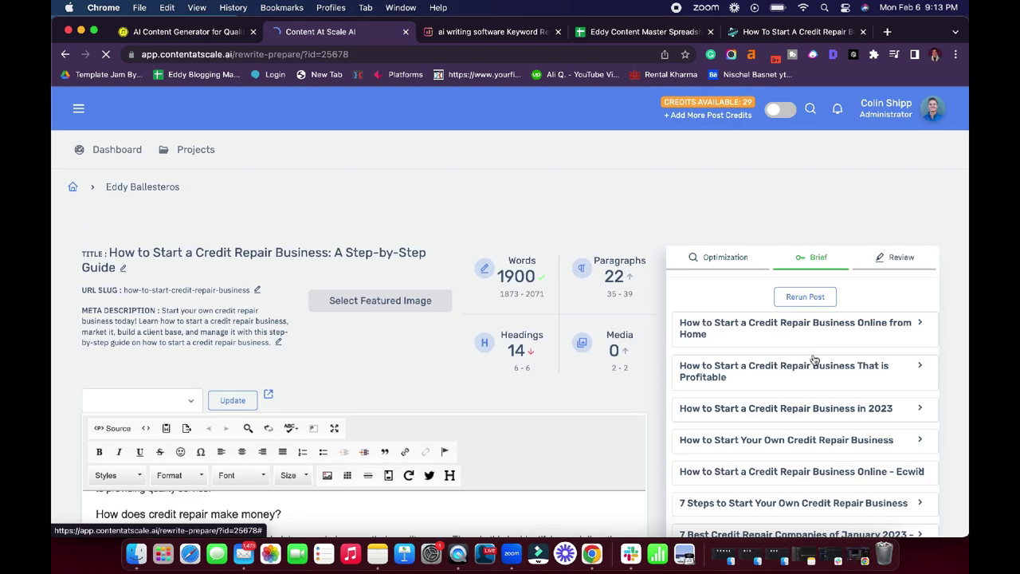
scroll(814, 360, "down", 4)
scroll(813, 358, "up", 5)
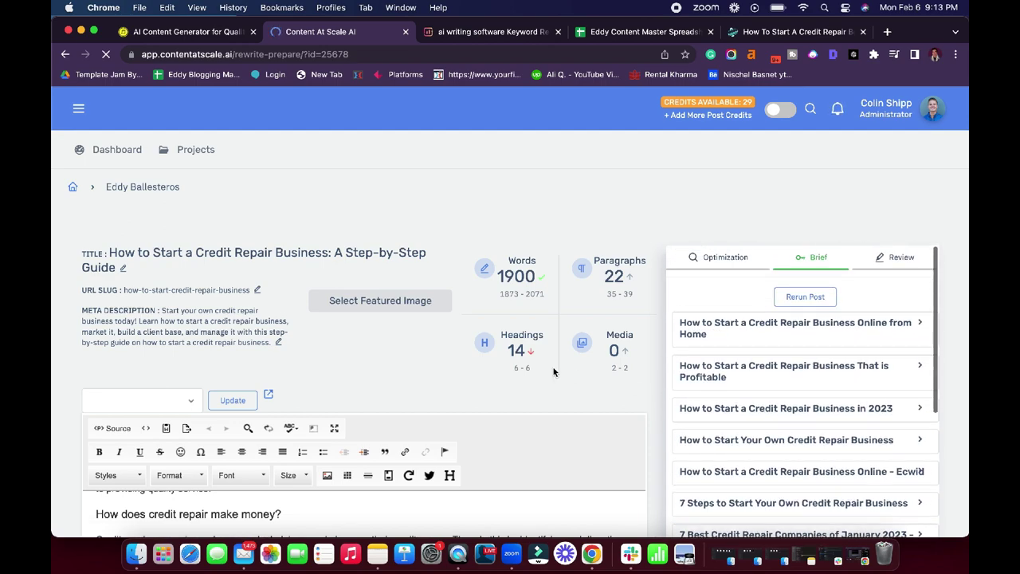
scroll(616, 301, "down", 5)
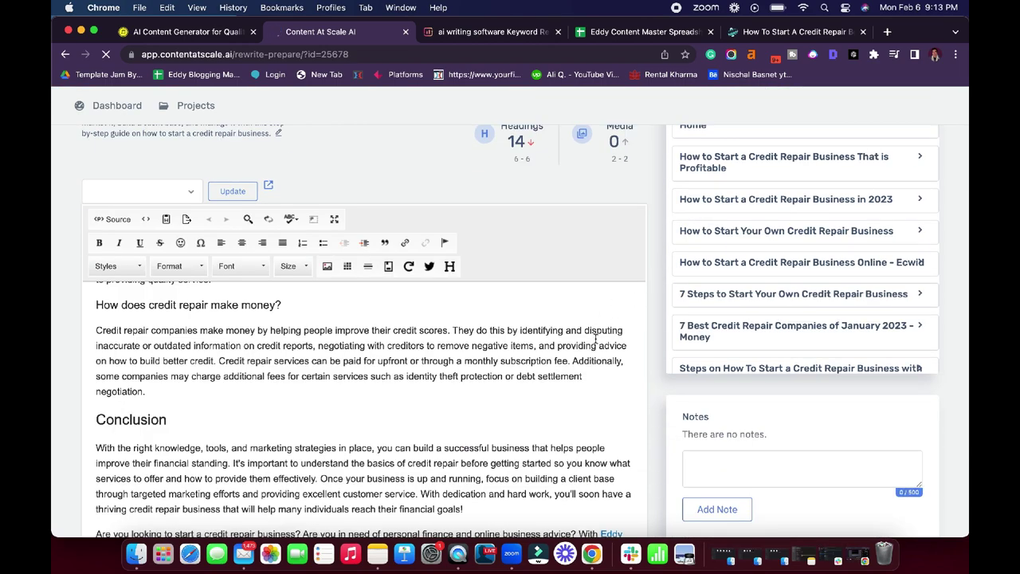
scroll(595, 338, "down", 2)
scroll(630, 299, "up", 3)
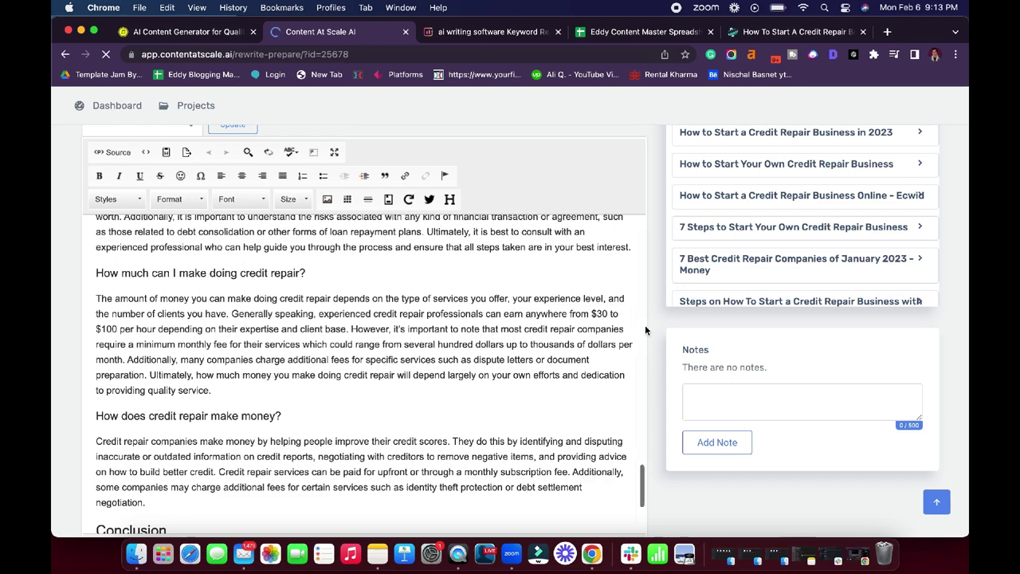
scroll(650, 318, "up", 10)
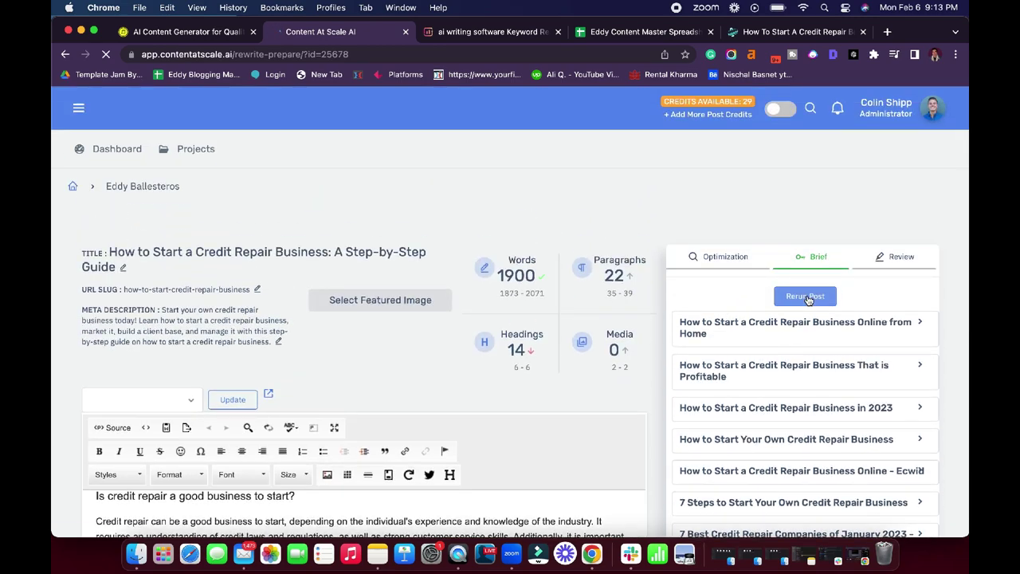
scroll(813, 334, "down", 10)
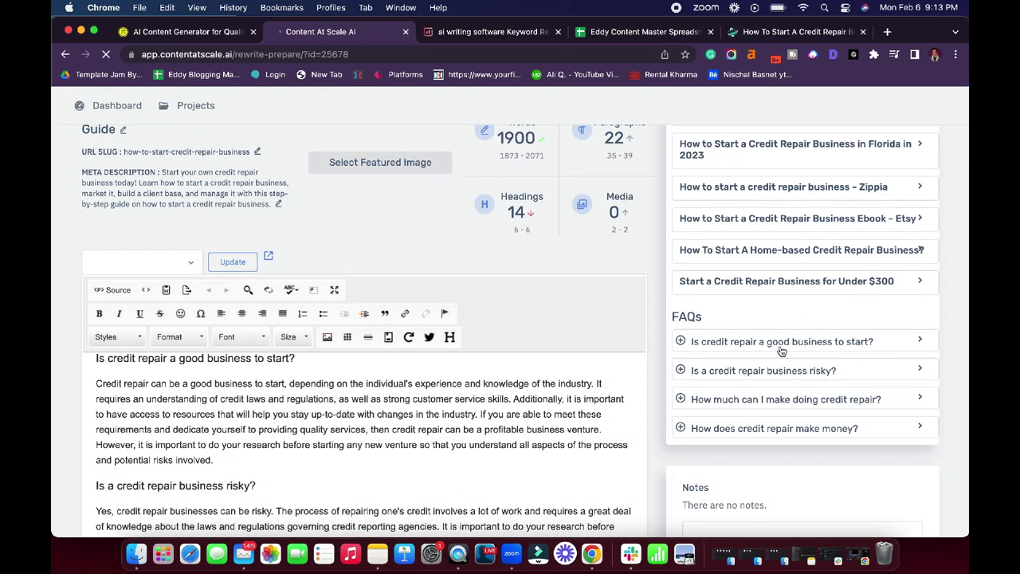
scroll(825, 303, "up", 10)
left_click(894, 257)
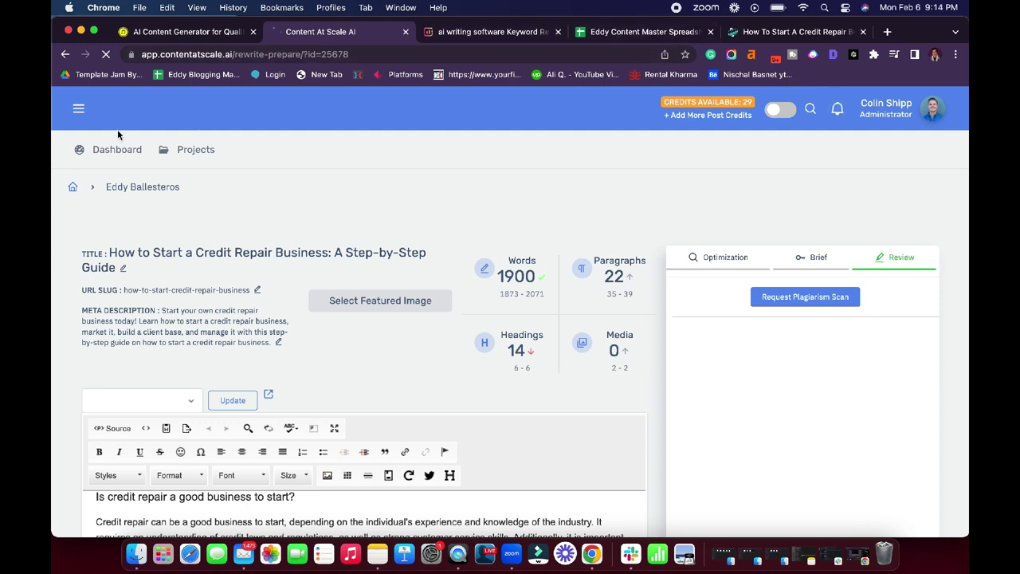
Open the account dashboard and look over its post statistics, daily chart and stage summaries
left_click(127, 151)
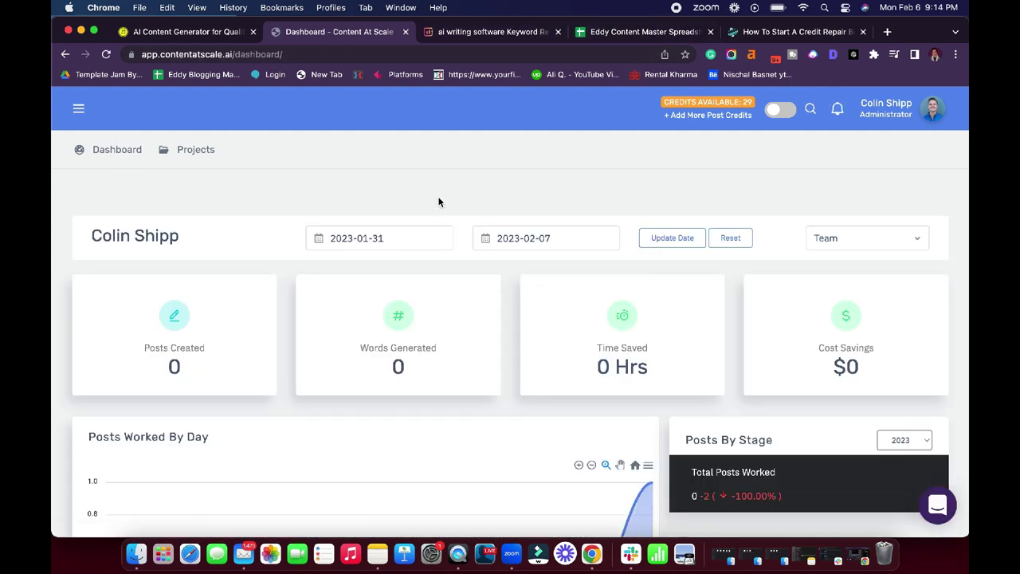
scroll(470, 212, "down", 10)
scroll(470, 213, "up", 5)
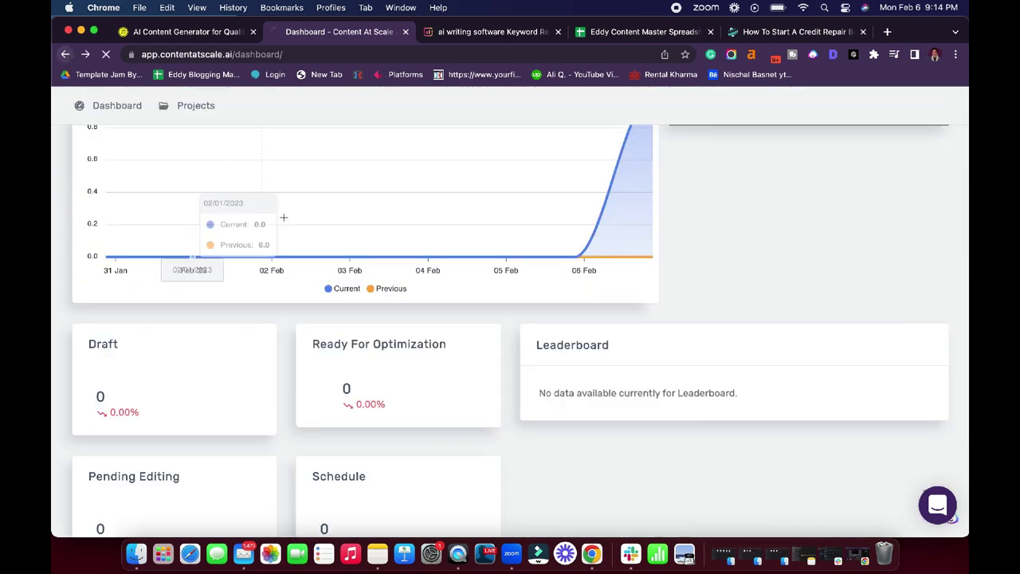
Open the project with 4 created posts from the projects list, and check its keyword queue before returning to its posts
scroll(301, 250, "left", 5)
scroll(303, 254, "left", 5)
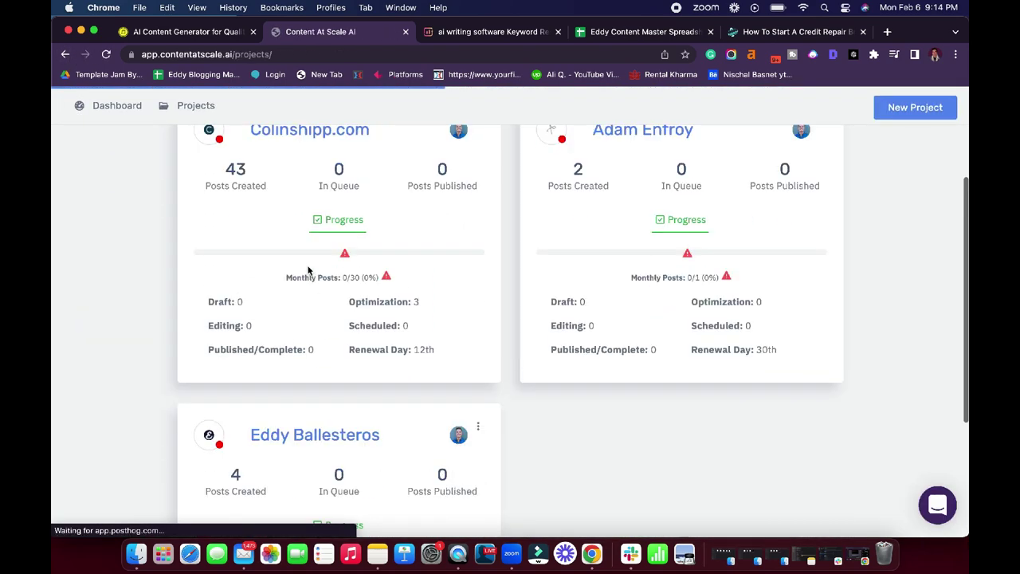
scroll(308, 271, "down", 3)
left_click(313, 253)
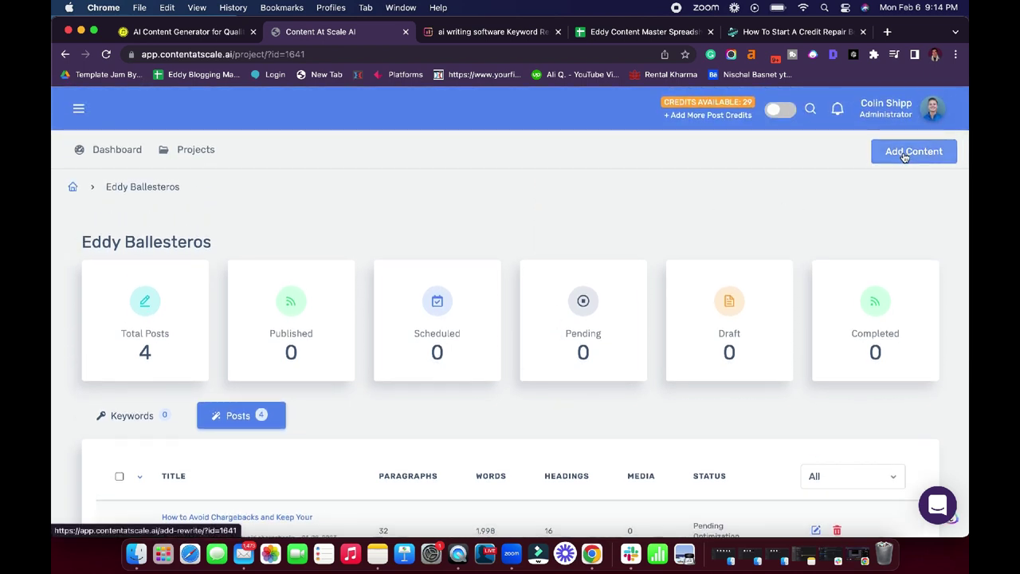
left_click(137, 416)
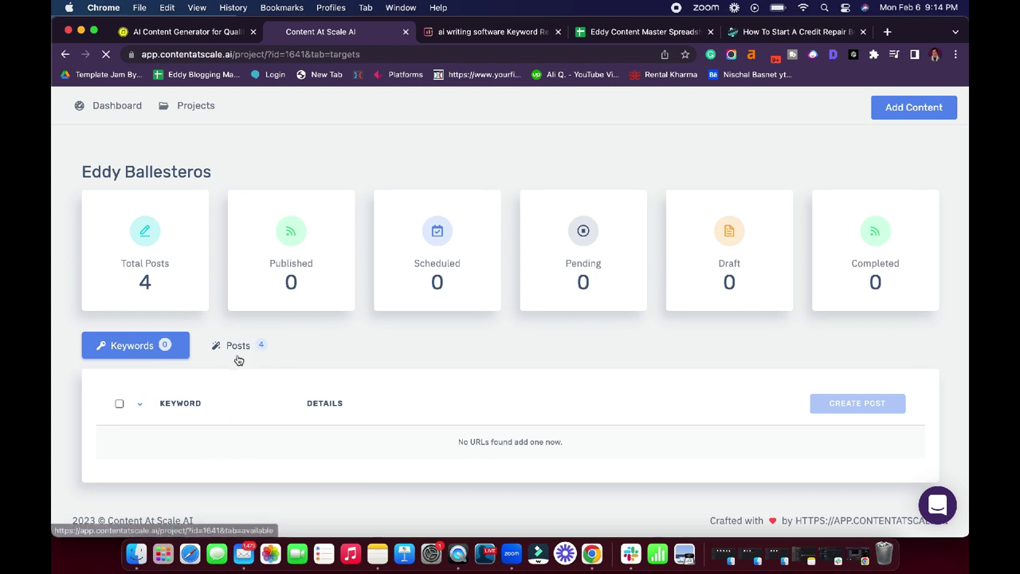
left_click(227, 345)
Open the form for adding content to the project and look through its word count options, keeping the default range
left_click(909, 152)
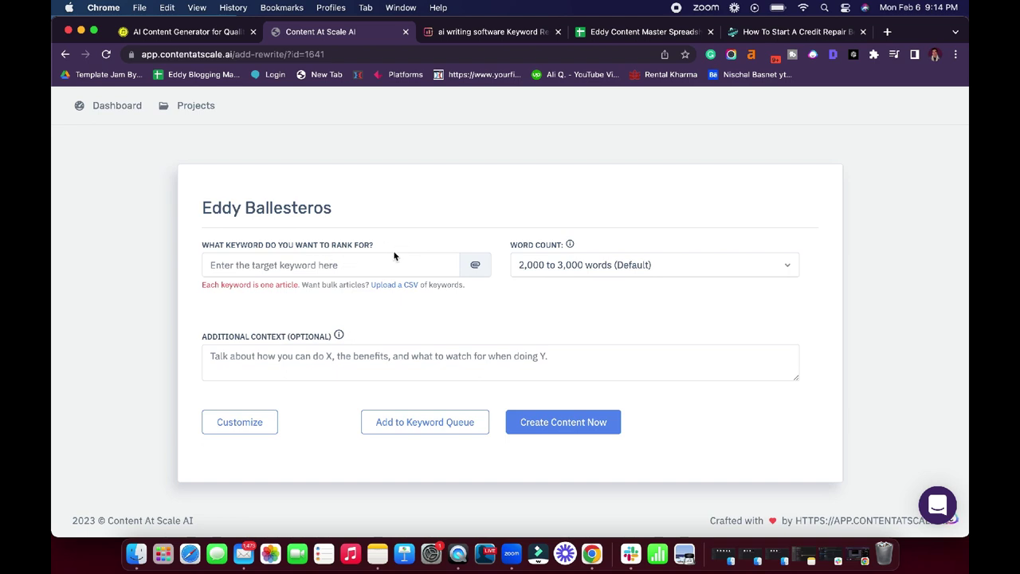
left_click(379, 269)
left_click(400, 229)
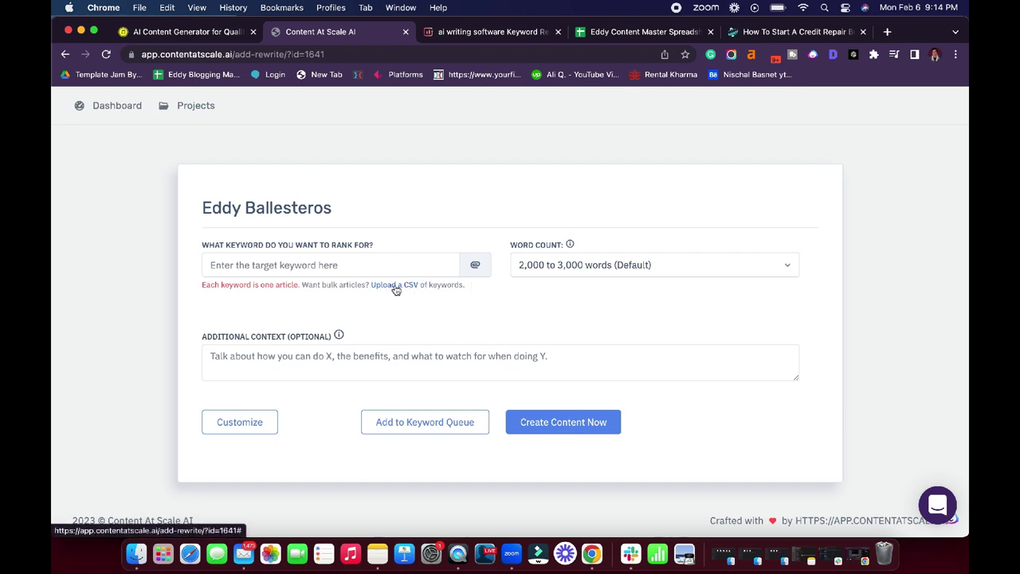
left_click(633, 266)
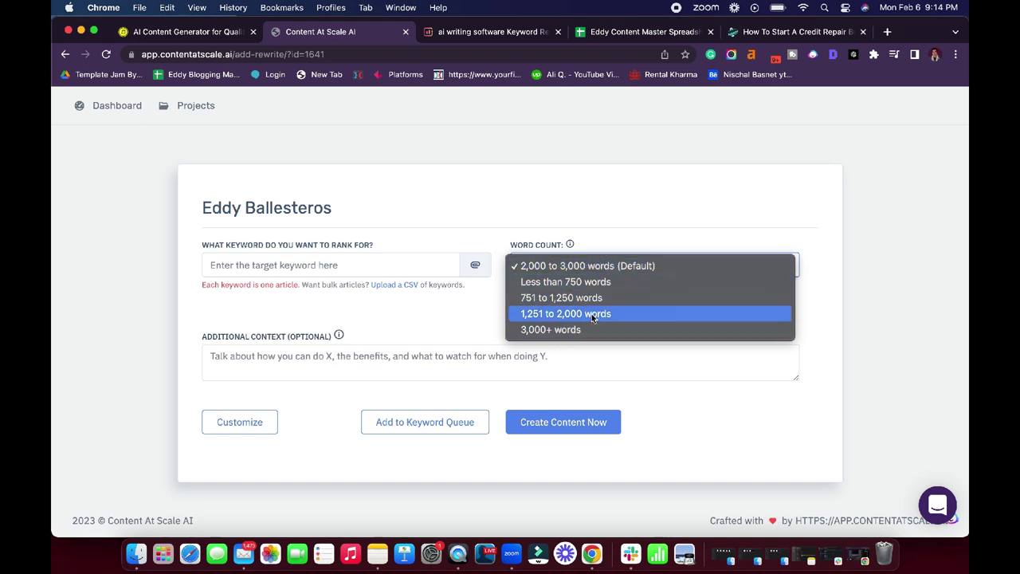
left_click(494, 302)
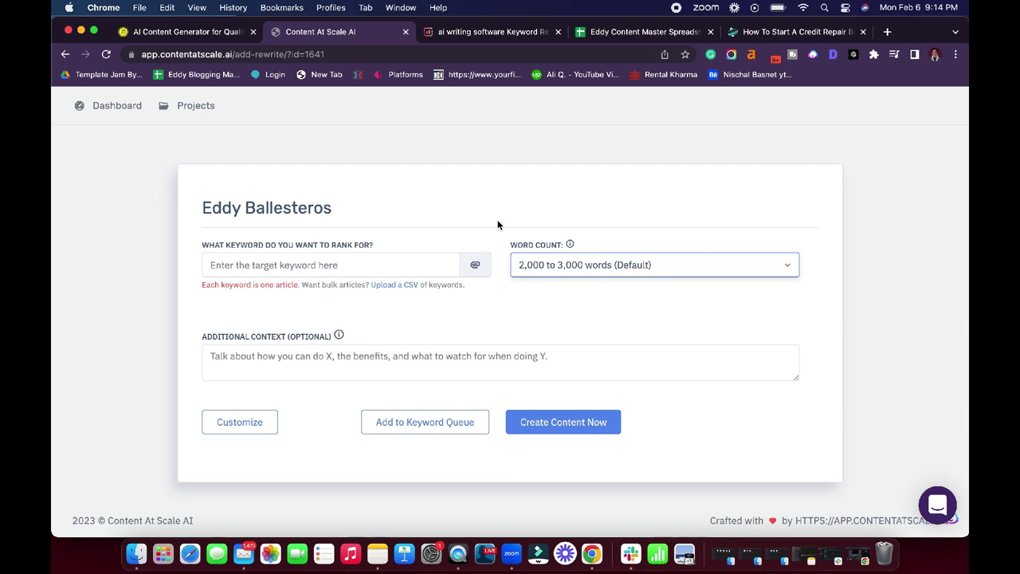
scroll(502, 197, "up", 2)
scroll(502, 197, "down", 2)
scroll(512, 201, "up", 2)
scroll(512, 202, "down", 2)
Set the target keyword to "when to start looking for apartments" and the word count to 1,251 to 2,000 words
left_click(361, 265)
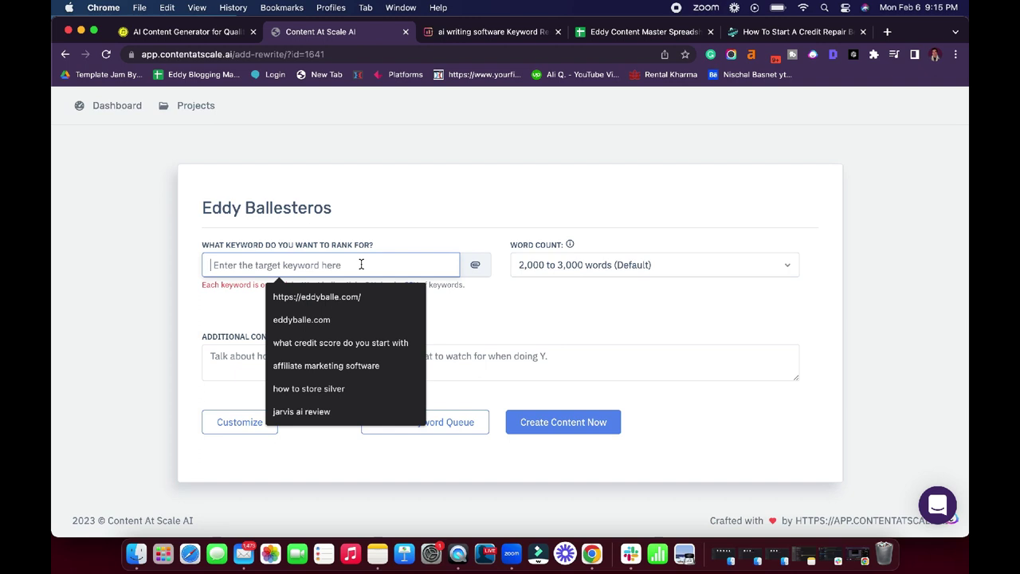
type("when to start looking for apartments")
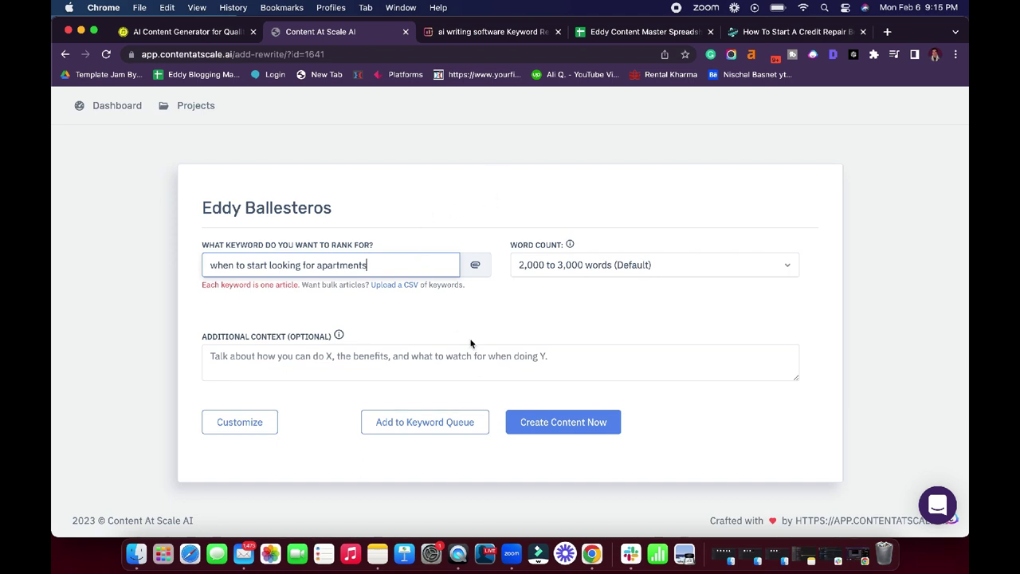
left_click(584, 267)
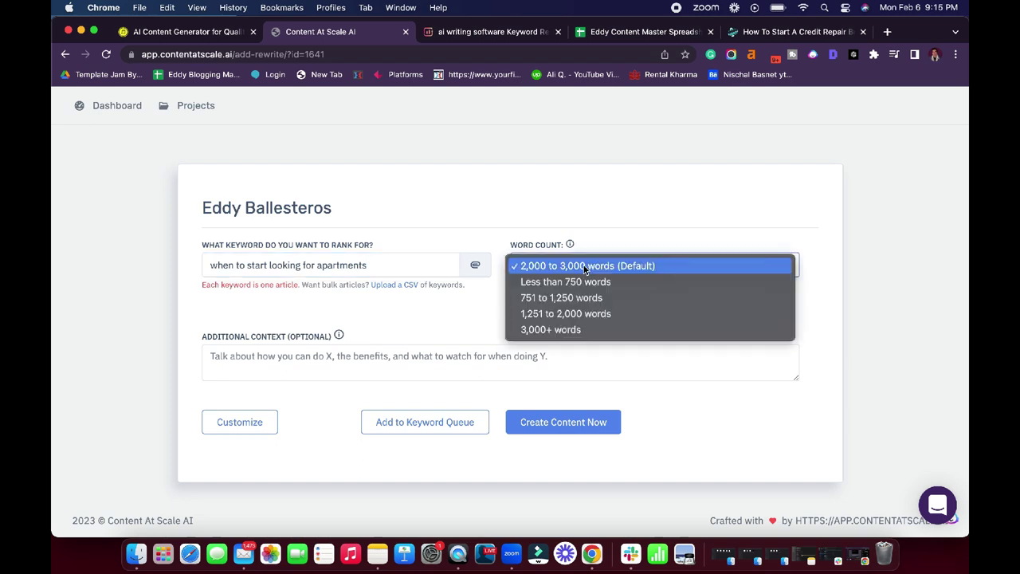
left_click(593, 314)
Enter the additional context "Talk about when someone should start looking for apartments and explain that you should have a good credit score and an income."
left_click(486, 371)
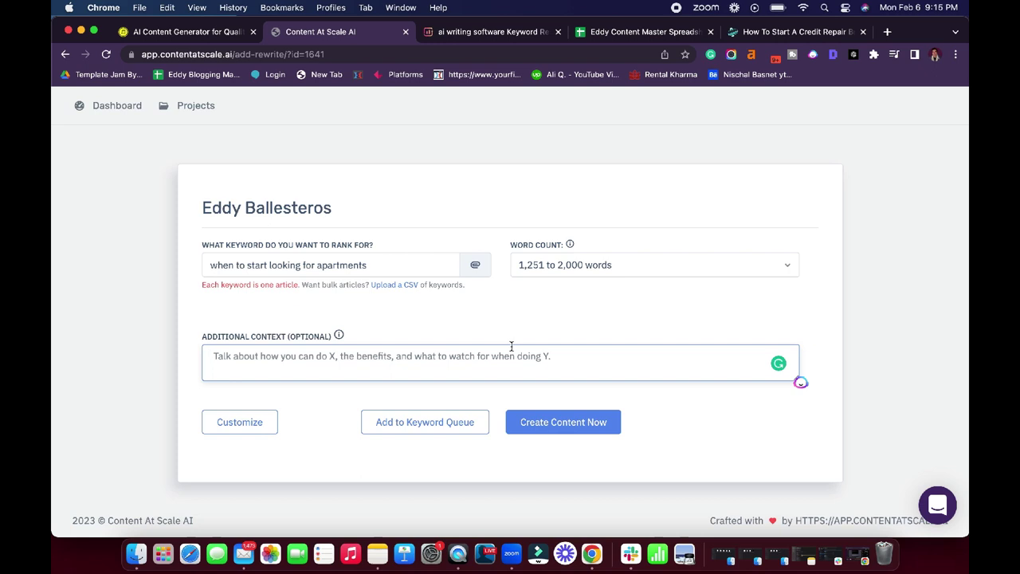
type("Talk ab")
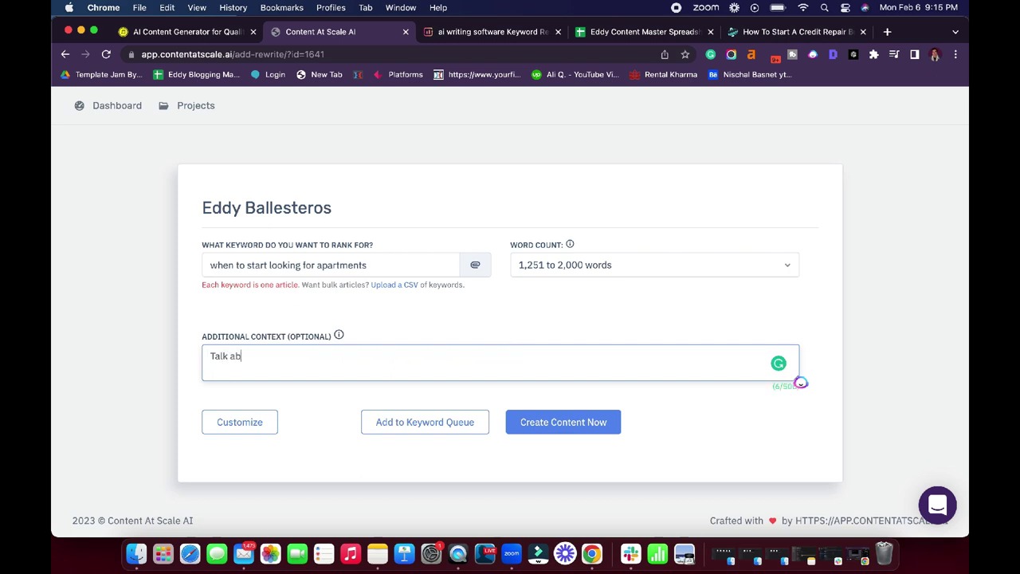
type("out when someone should start looki")
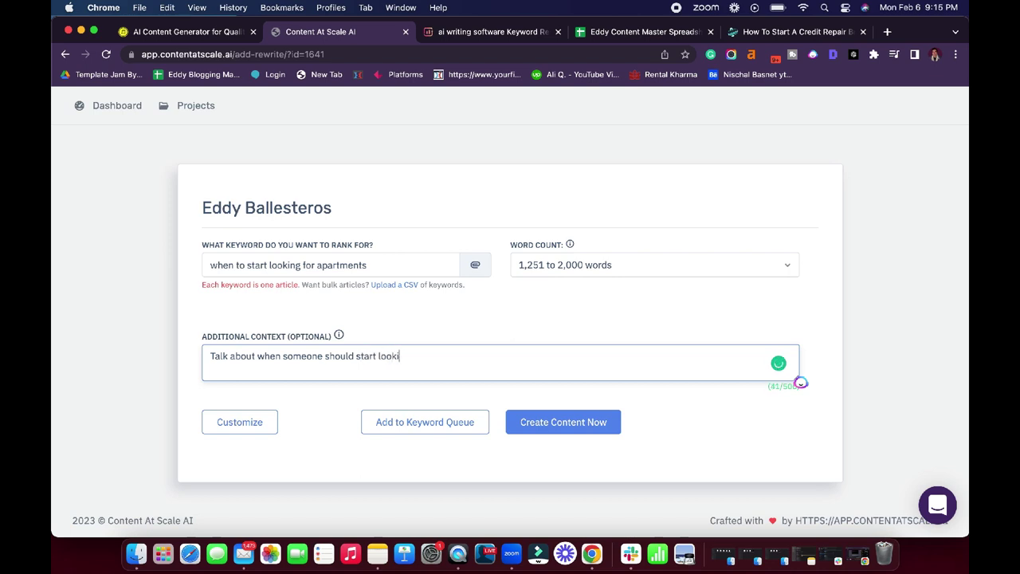
type("ng for apartments and explain tha")
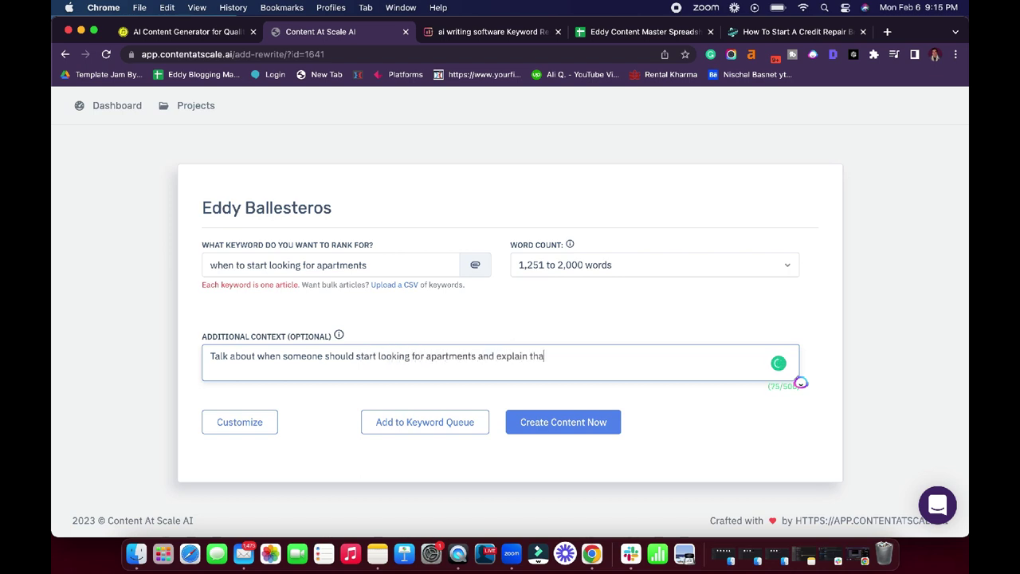
type("t you should have a good credit score and ")
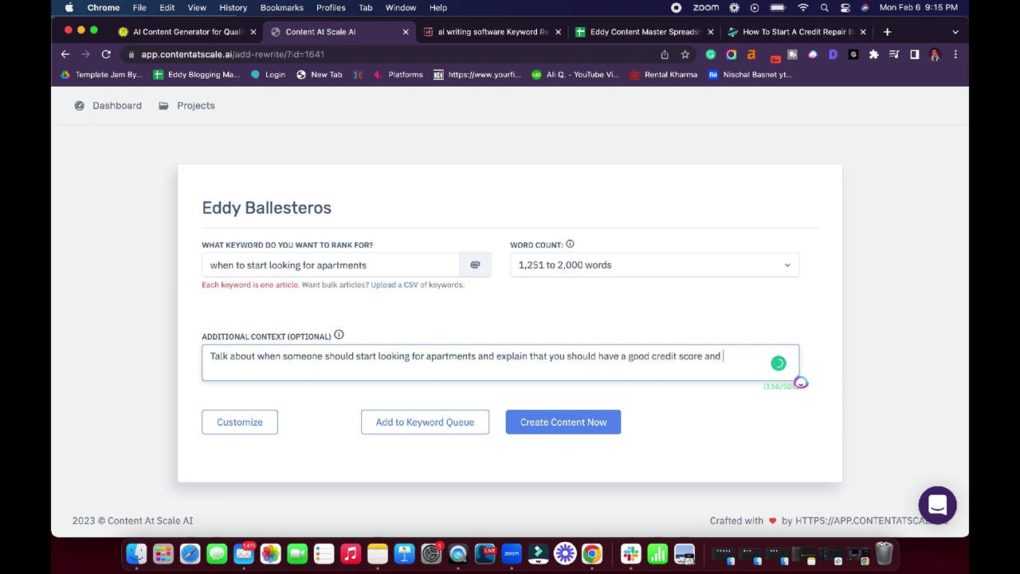
type("an income.")
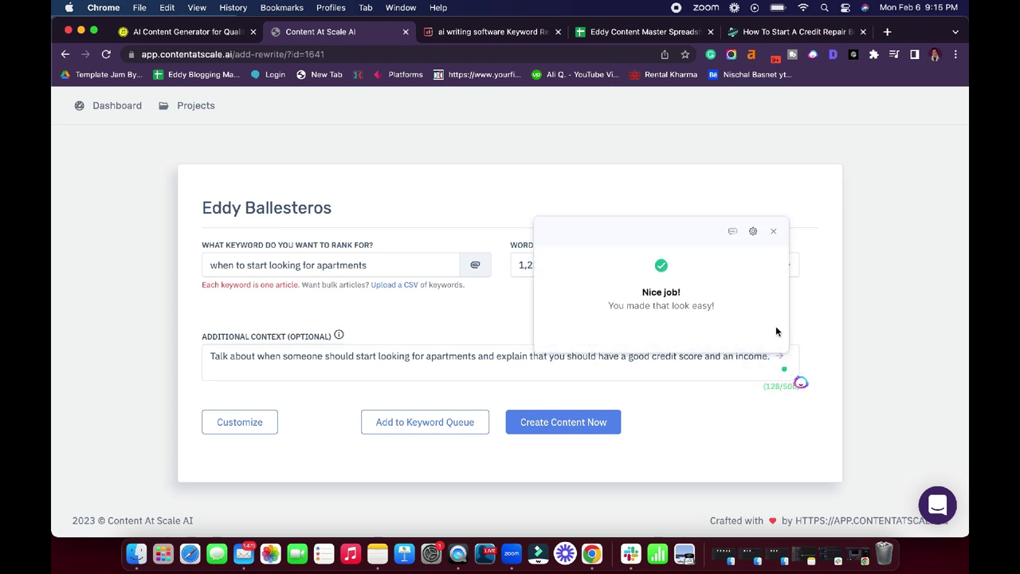
Generate a customizable brief for the apartment keyword and create the content from it immediately
left_click(255, 418)
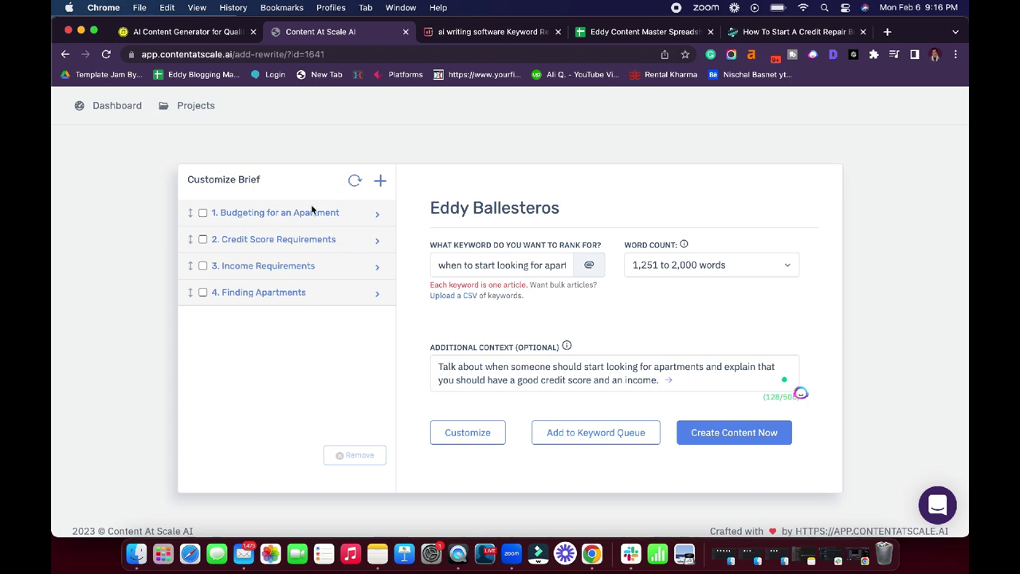
left_click(746, 434)
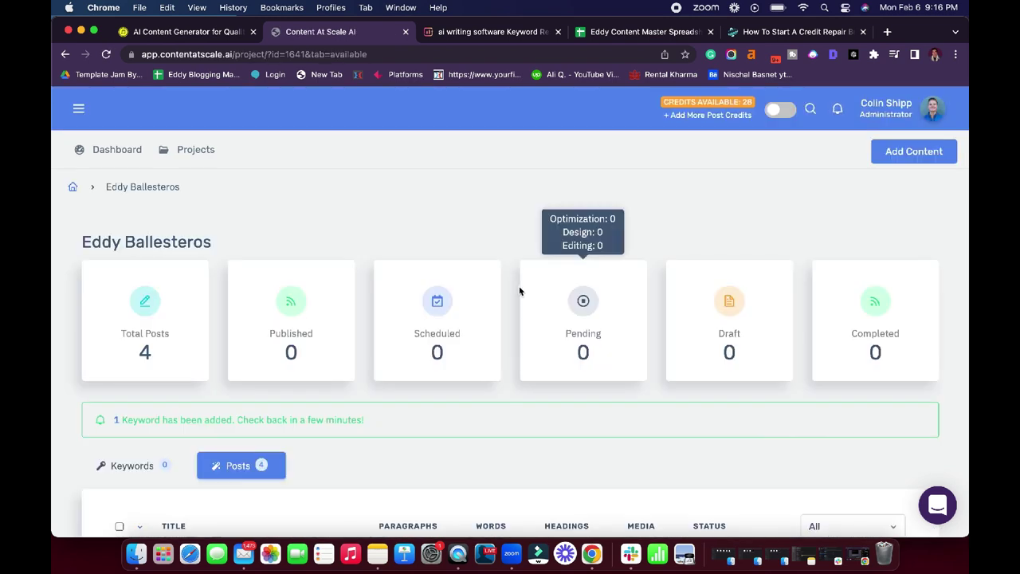
Check the project's posts list for the newly requested apartment article and its status
scroll(232, 387, "down", 3)
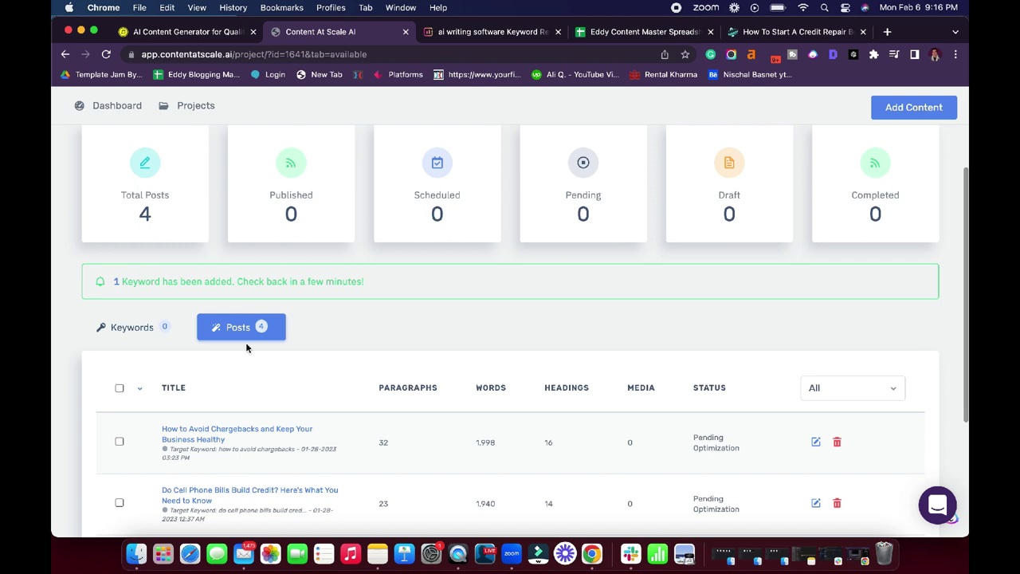
scroll(243, 319, "down", 2)
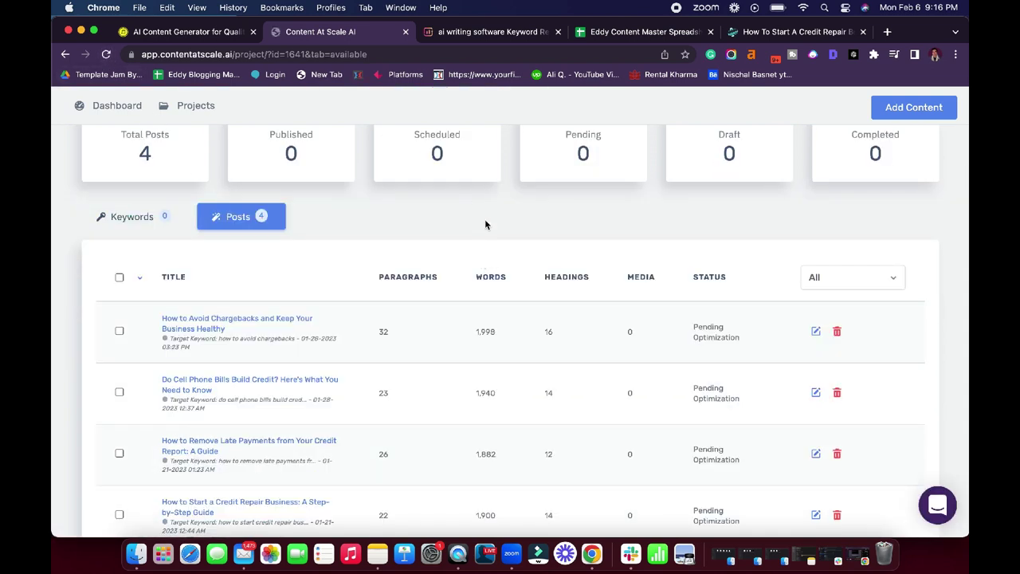
scroll(501, 221, "up", 5)
scroll(506, 228, "down", 4)
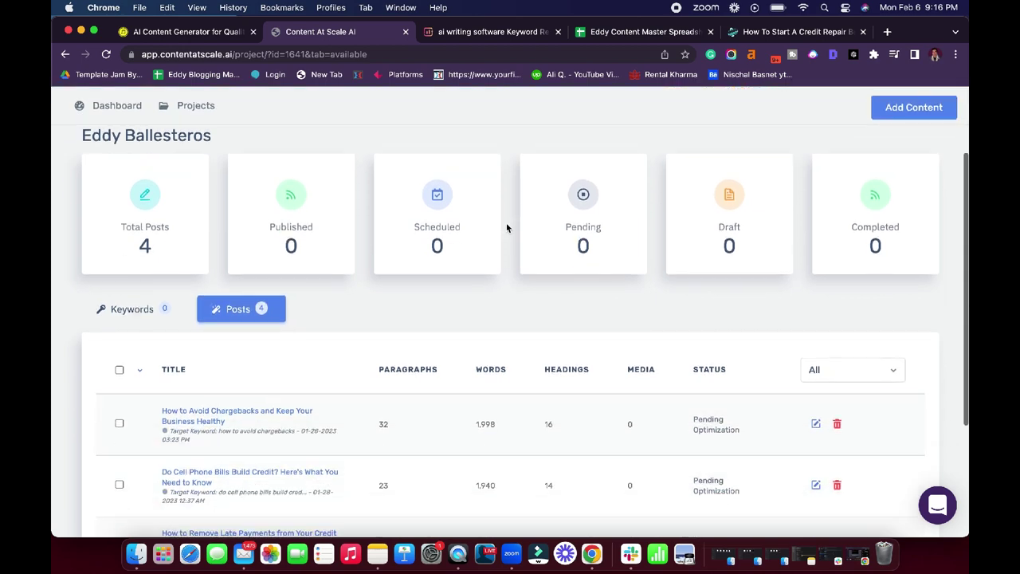
scroll(428, 235, "up", 4)
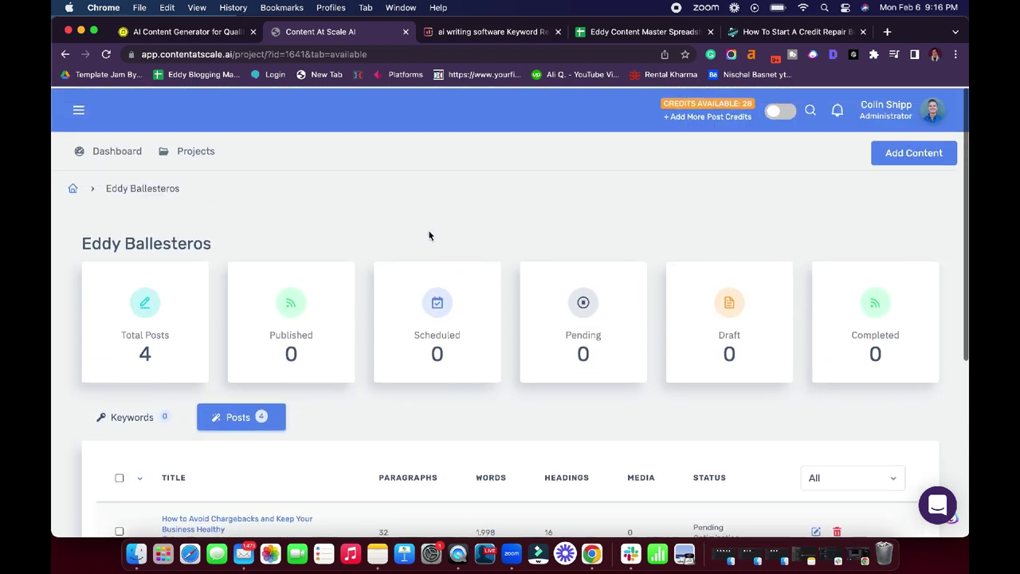
scroll(519, 276, "down", 3)
scroll(163, 396, "down", 1)
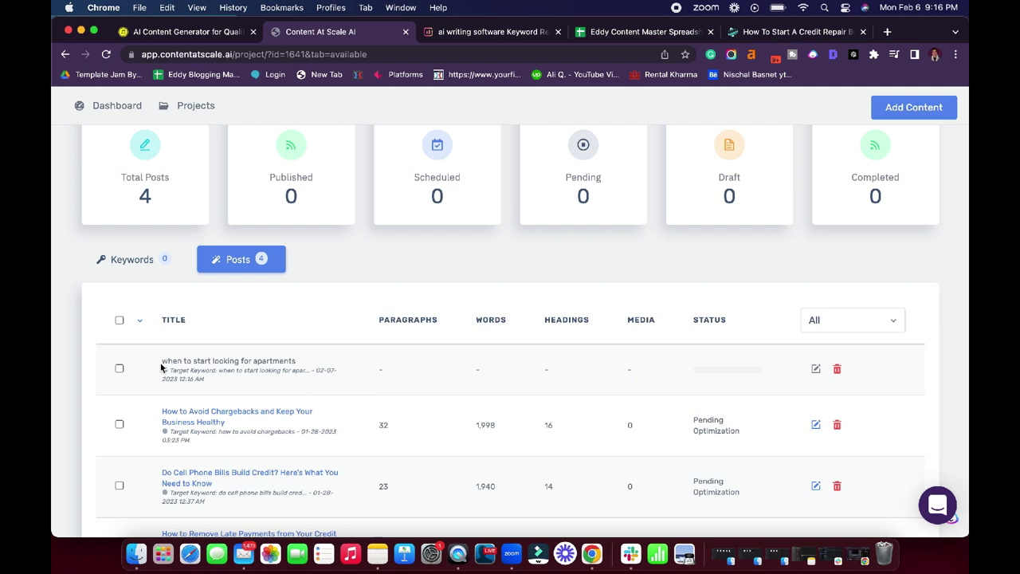
left_click_drag(161, 367, 638, 357)
left_click(699, 330)
scroll(505, 250, "up", 5)
scroll(504, 250, "down", 5)
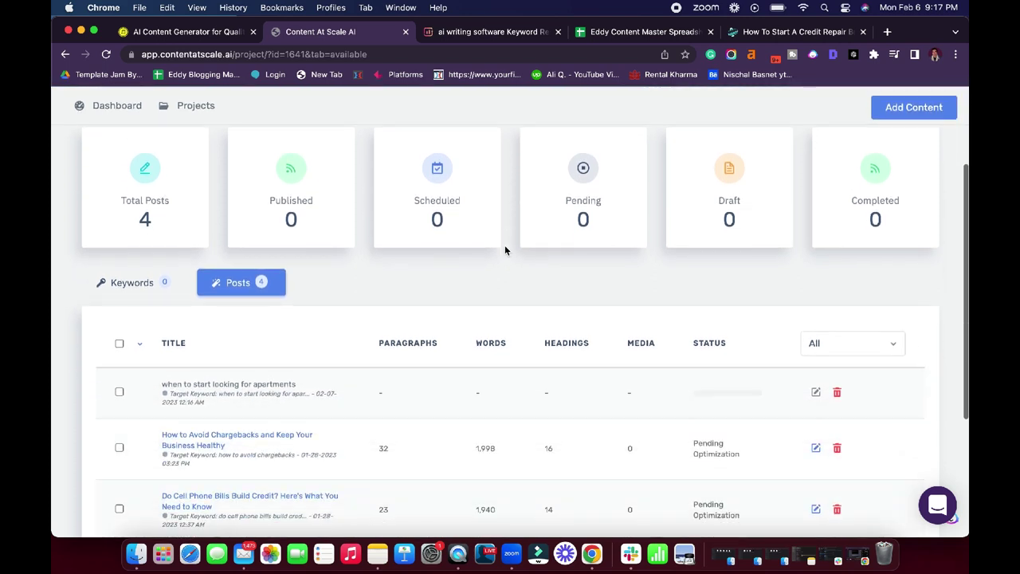
scroll(518, 231, "up", 2)
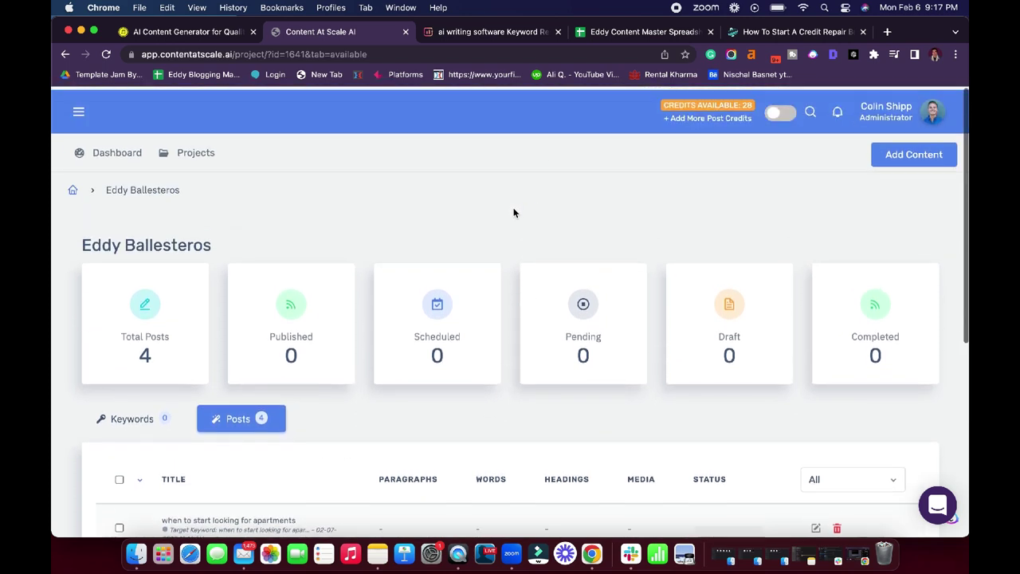
scroll(513, 213, "down", 3)
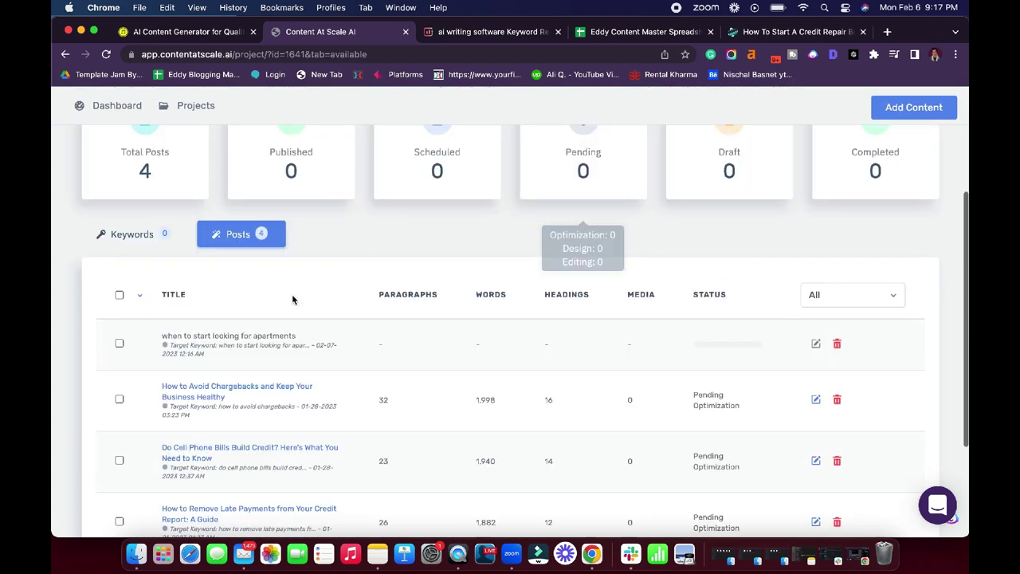
Reload the project's posts list and open the generated article "Ready to Rent? Here's When to Start Looking for Apartments"
left_click(106, 54)
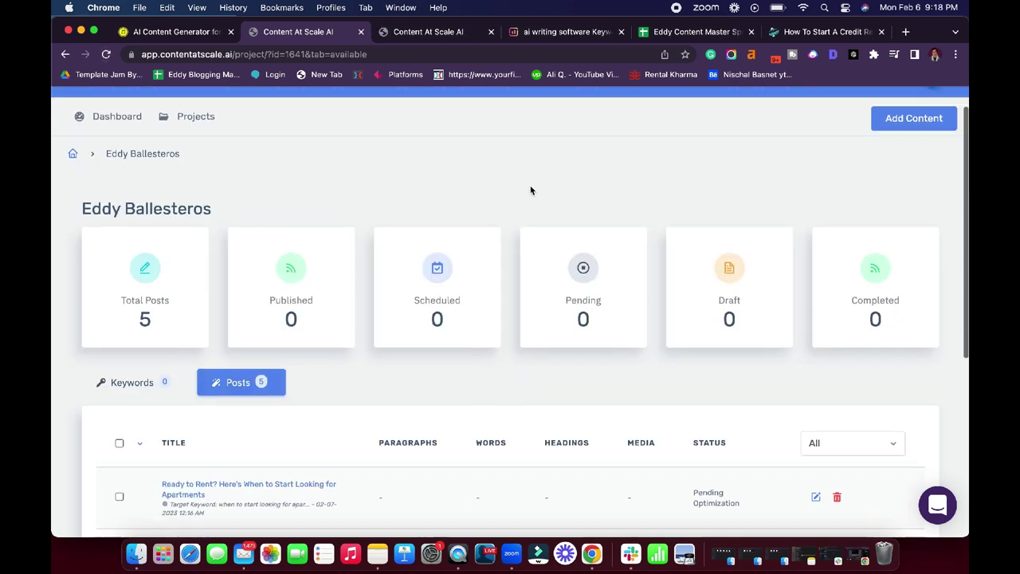
scroll(497, 239, "down", 4)
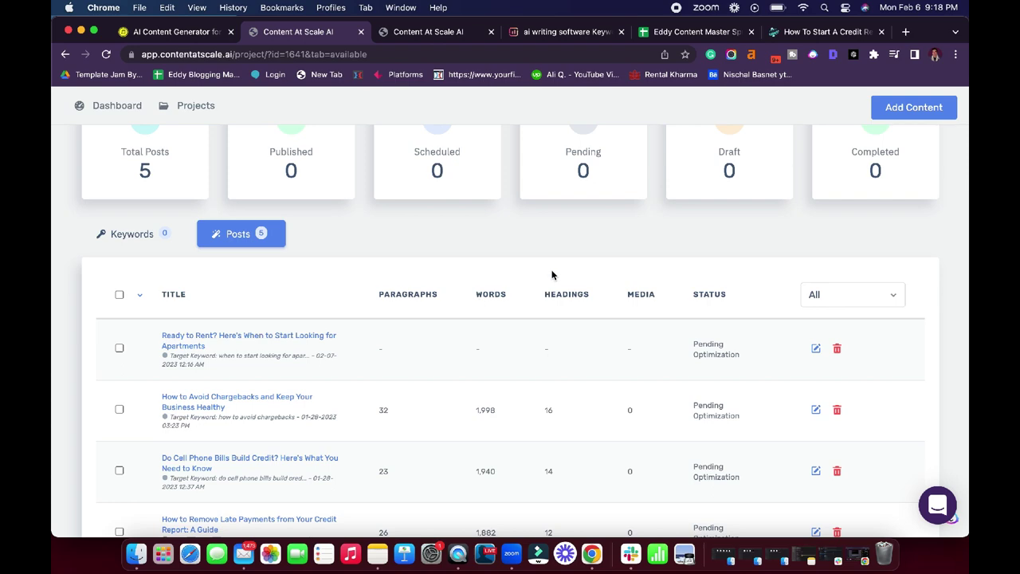
left_click(293, 339)
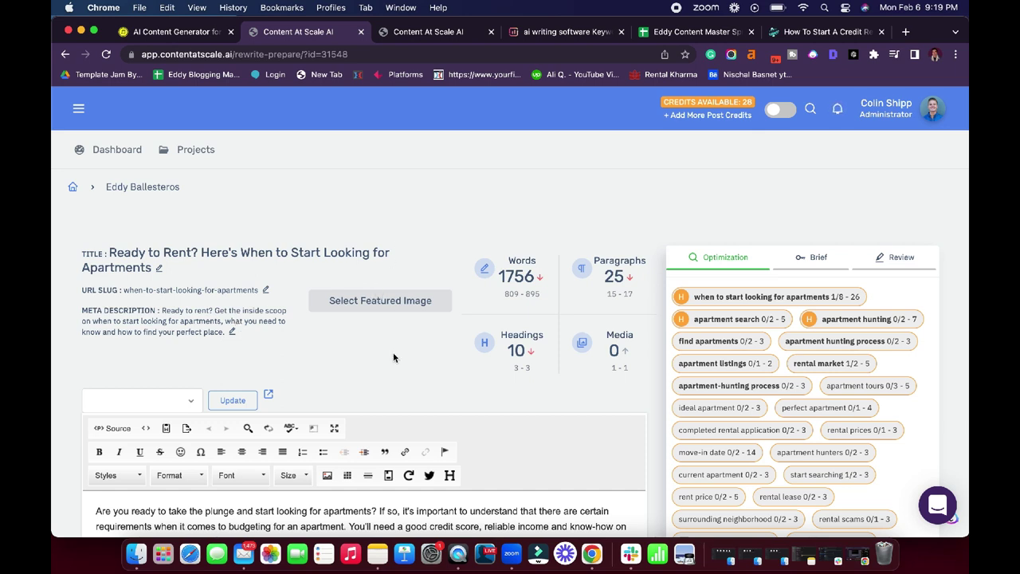
Look over the apartment article's content statistics, suggested optimization keywords and on-page checklist
scroll(648, 248, "down", 3)
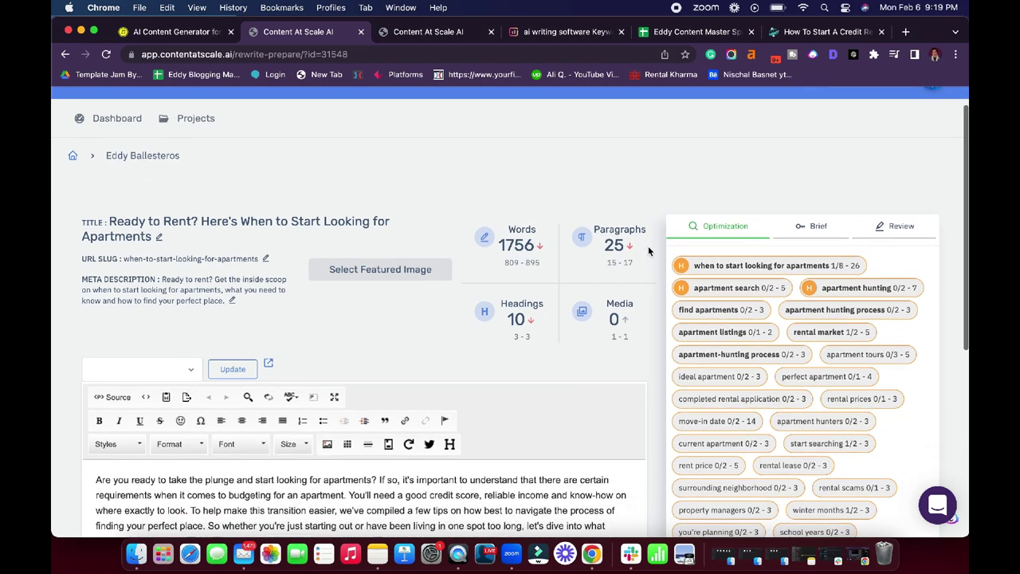
scroll(783, 255, "down", 5)
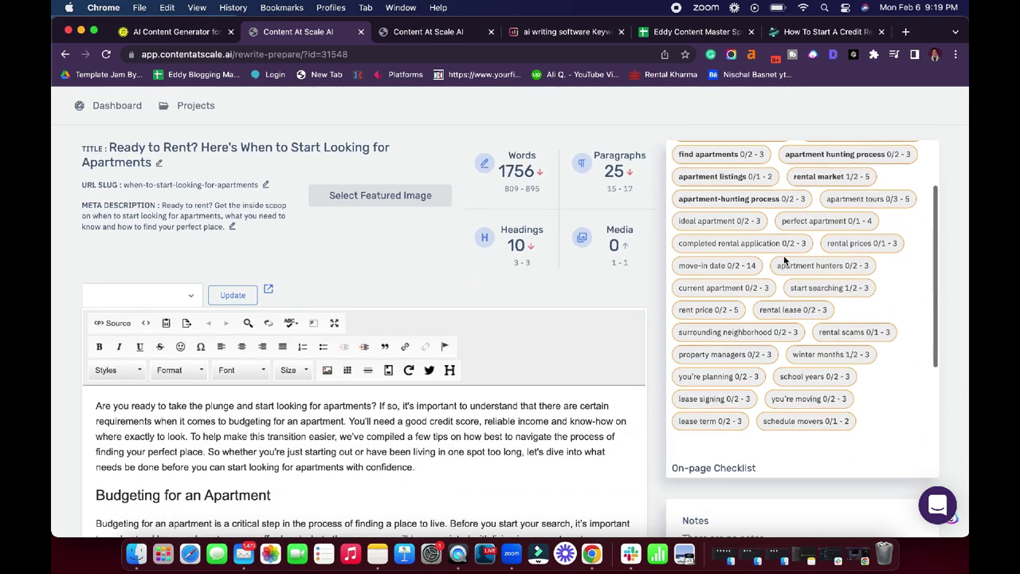
scroll(783, 255, "up", 5)
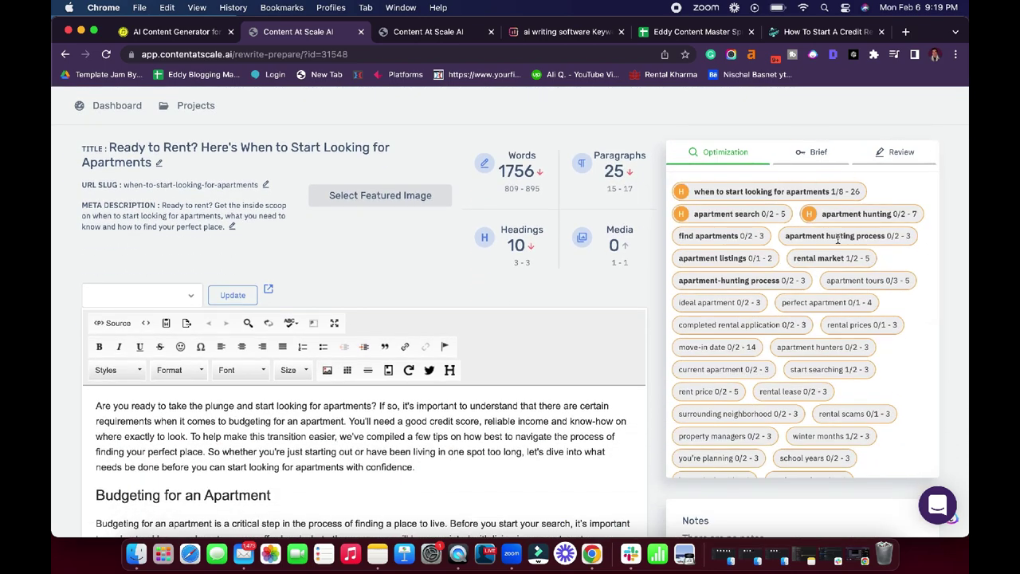
scroll(831, 270, "up", 2)
scroll(785, 356, "down", 5)
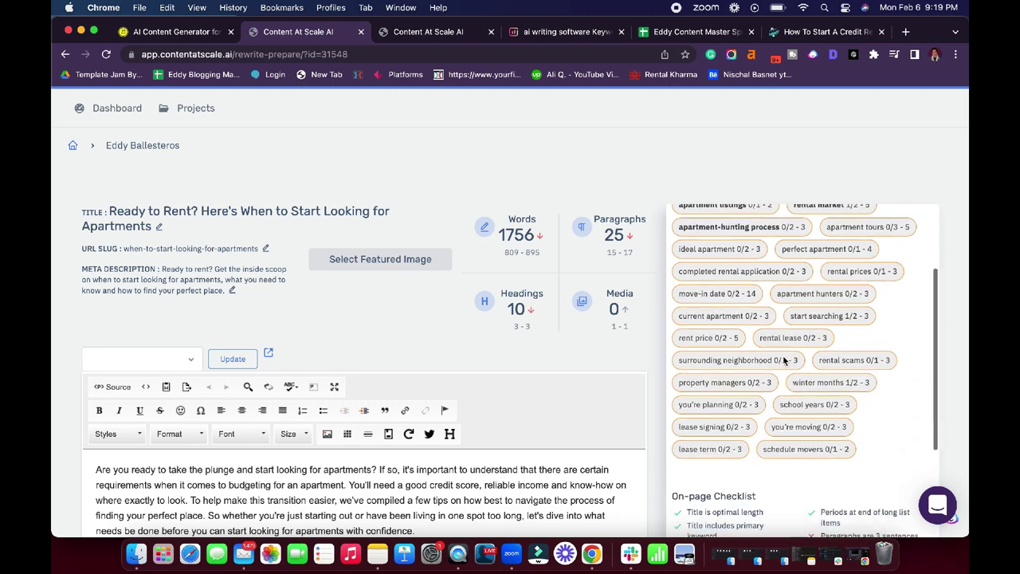
scroll(782, 355, "up", 5)
View the article's brief and its plagiarism review section, and return to the optimization keywords
left_click(814, 215)
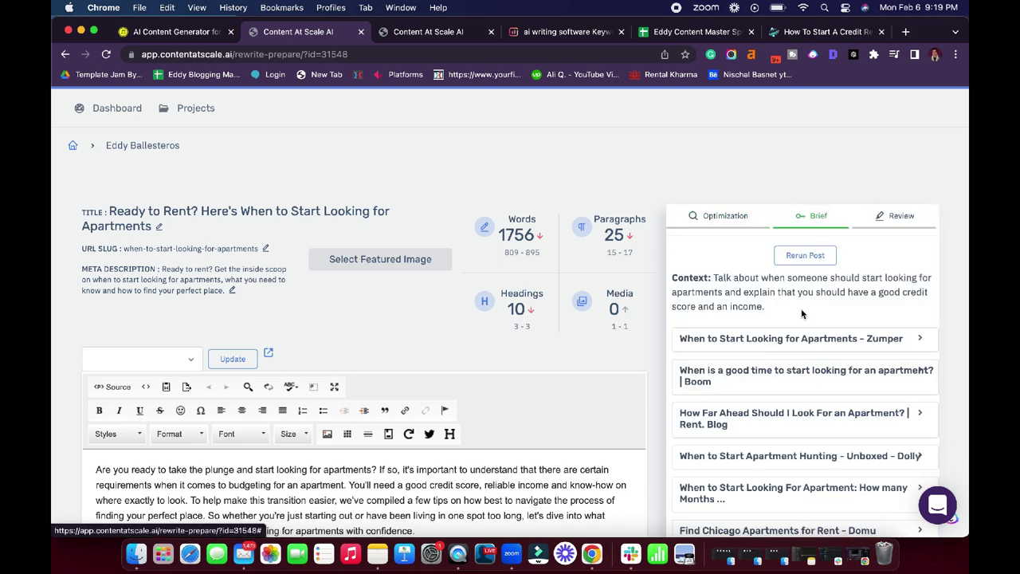
left_click(898, 217)
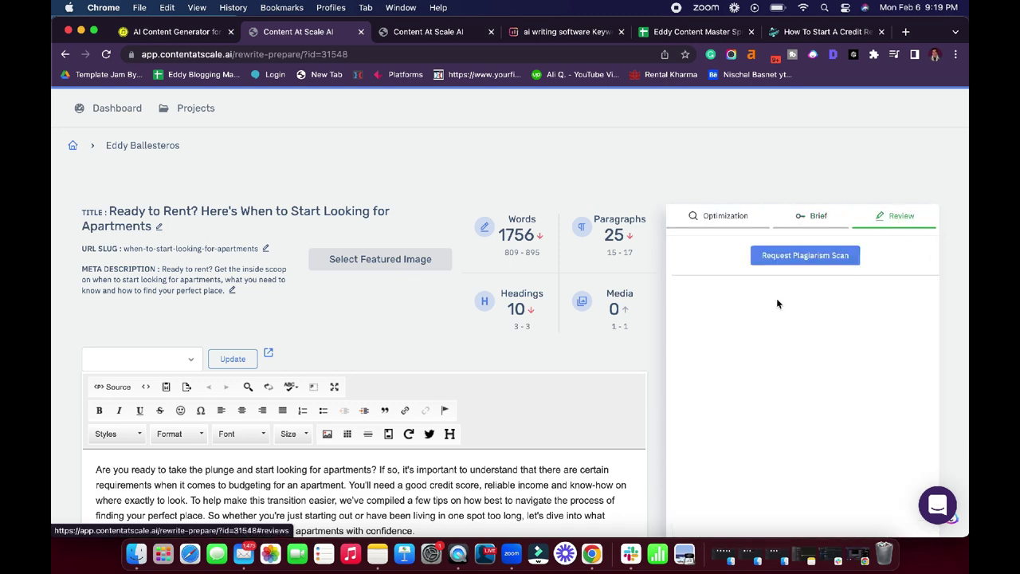
left_click(720, 224)
Skim the article's introduction and its budgeting and credit score sections, and return to the beginning of the text
scroll(653, 207, "down", 5)
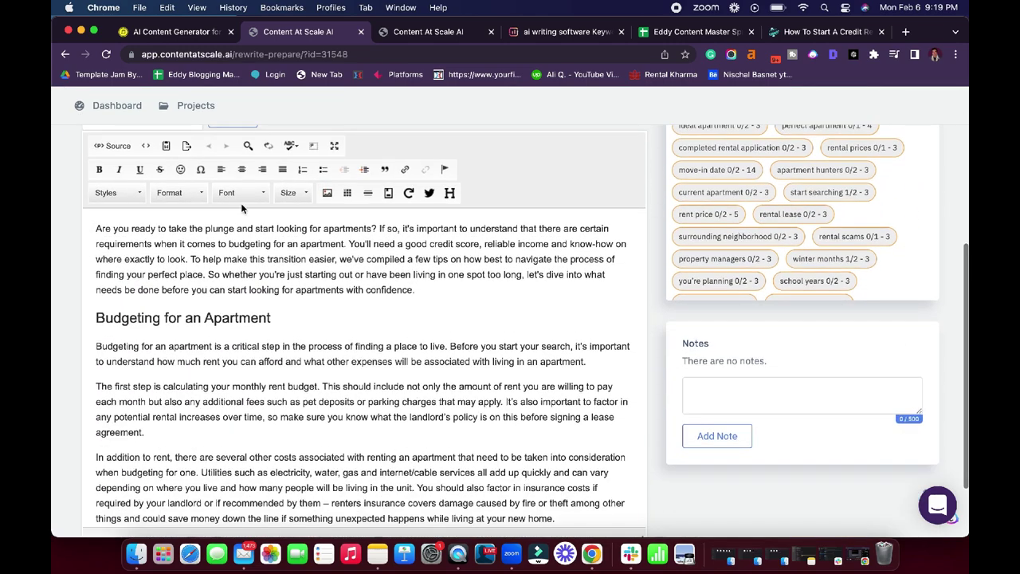
scroll(337, 241, "up", 1)
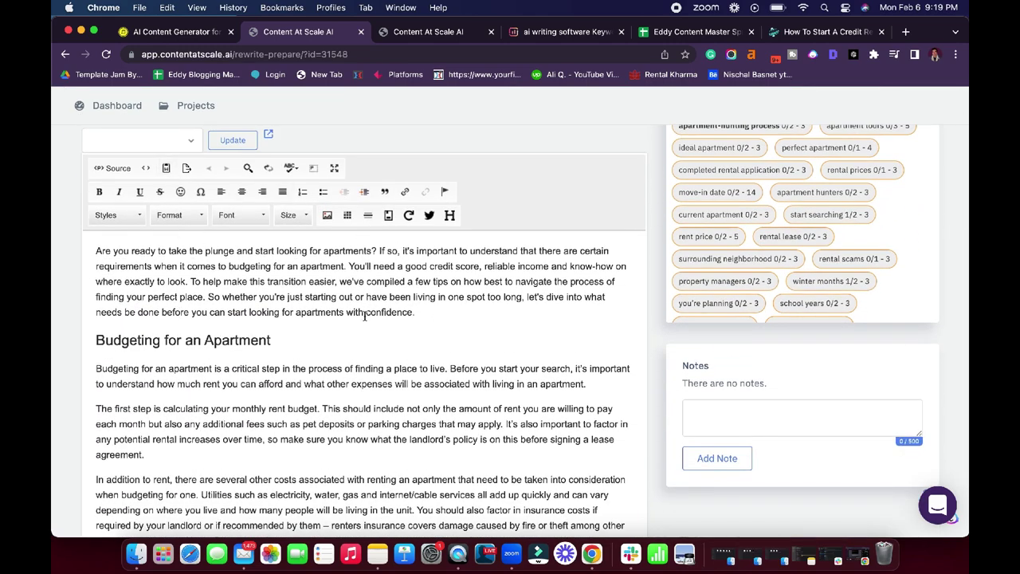
scroll(371, 263, "down", 4)
scroll(373, 307, "down", 12)
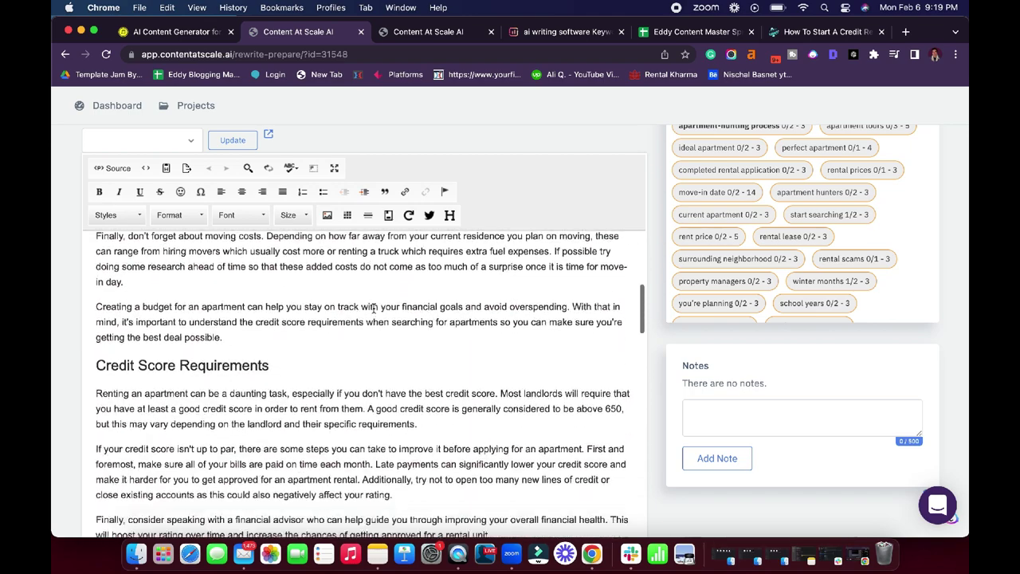
left_click_drag(642, 366, 645, 231)
scroll(652, 228, "down", 3)
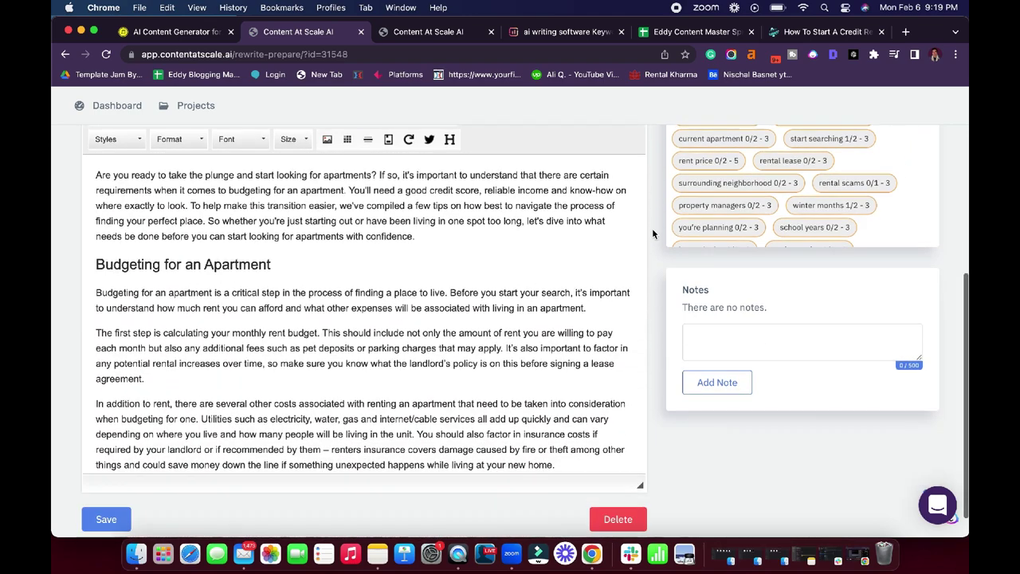
scroll(652, 228, "up", 3)
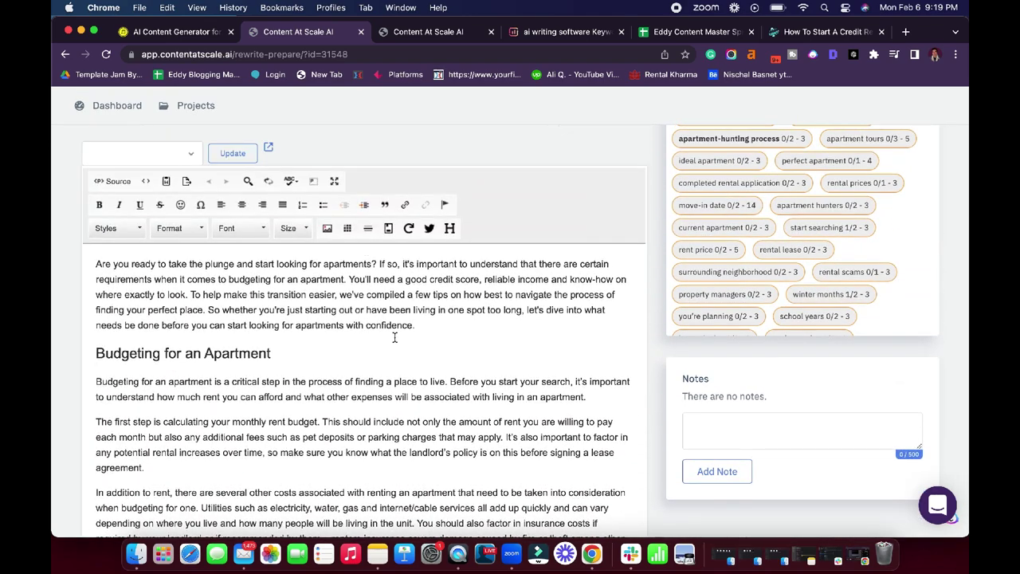
Split the introduction into two paragraphs before the sentence beginning "You'll need a good credit score"
left_click(284, 270)
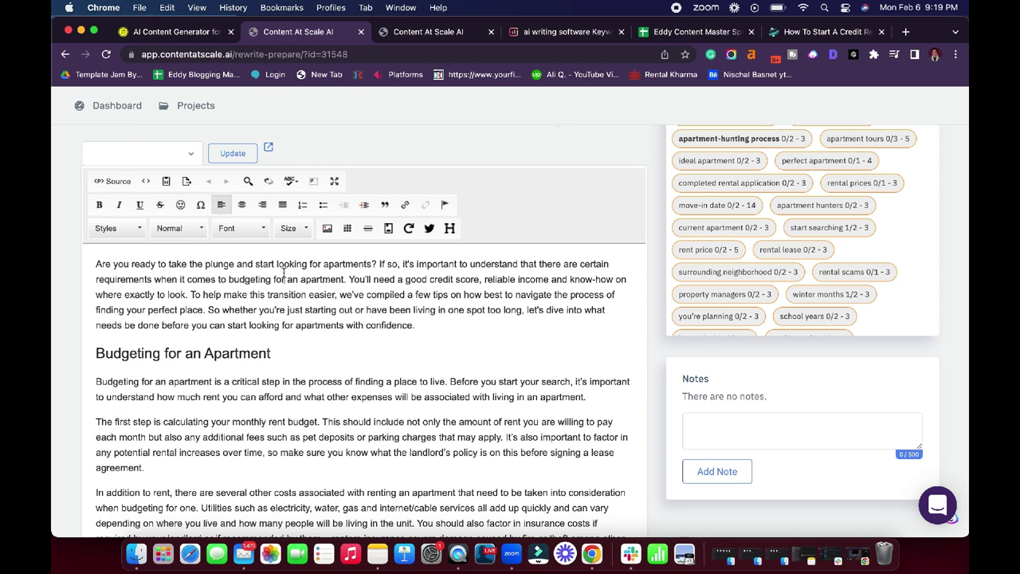
left_click(438, 324)
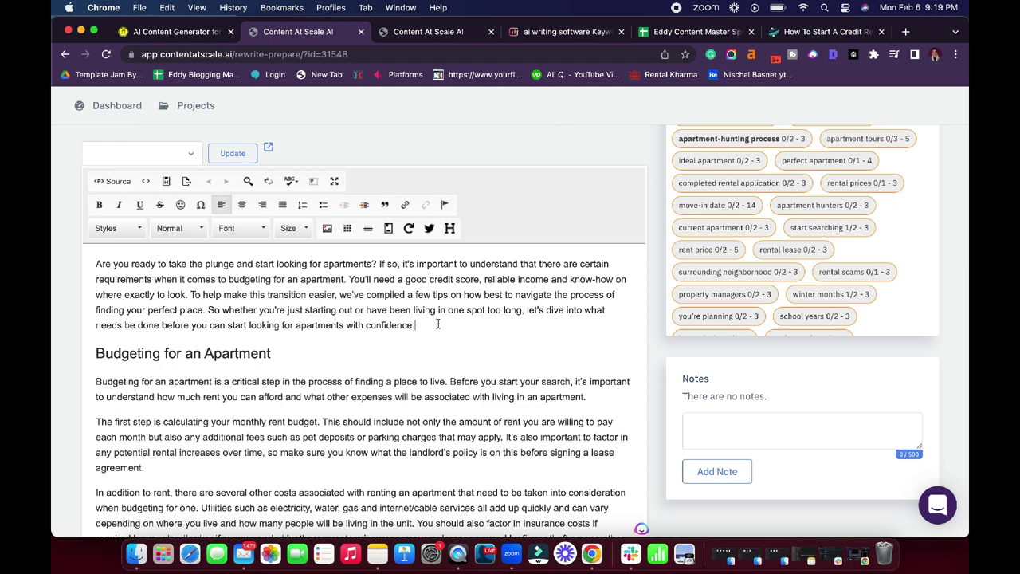
left_click(350, 279)
key("Return")
Read through the whole article from the budgeting section to the closing FAQs, and return to the introduction
scroll(229, 301, "down", 2)
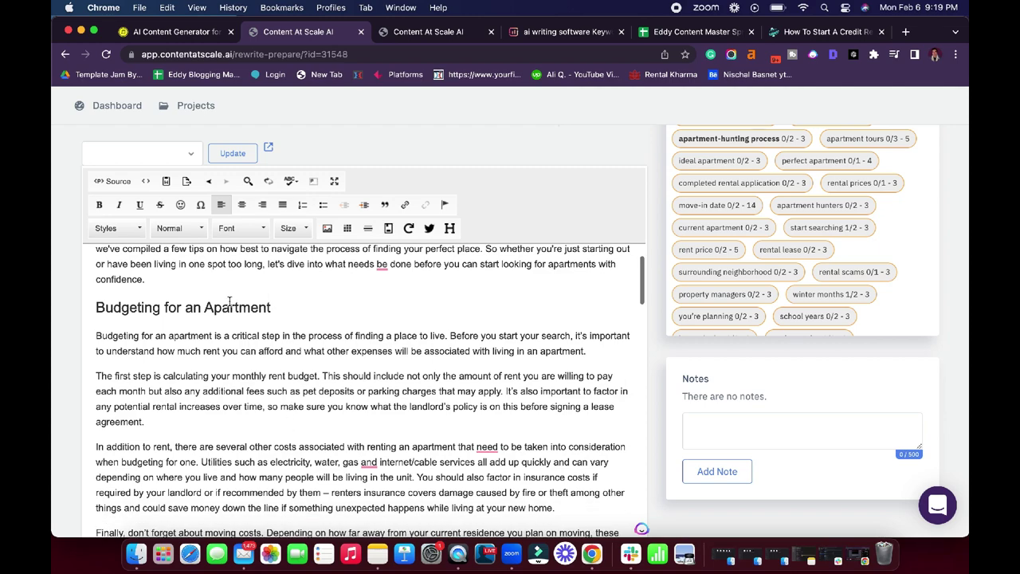
scroll(241, 335, "down", 5)
scroll(242, 334, "up", 3)
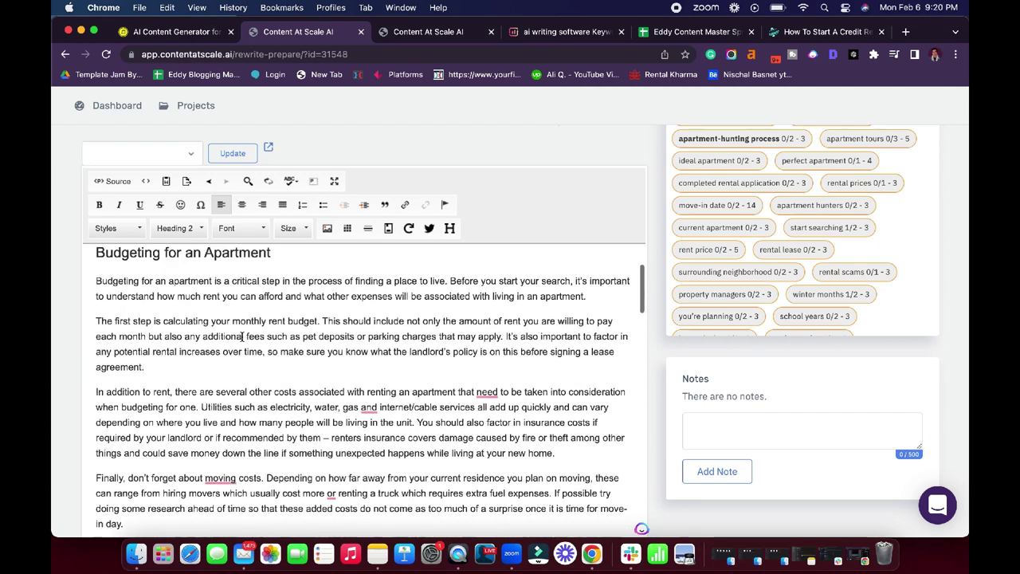
scroll(241, 335, "down", 3)
scroll(242, 335, "down", 5)
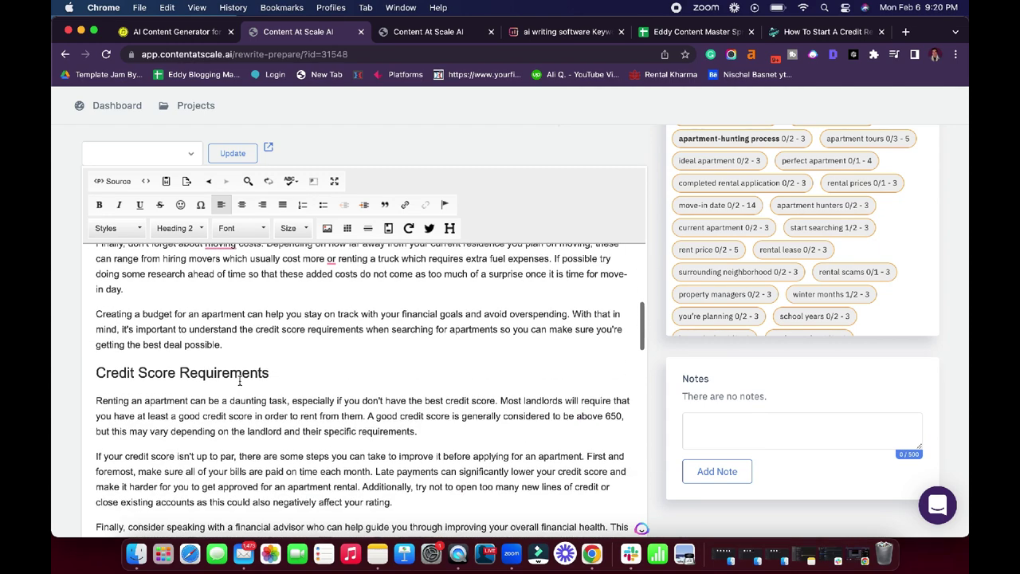
scroll(281, 310, "down", 12)
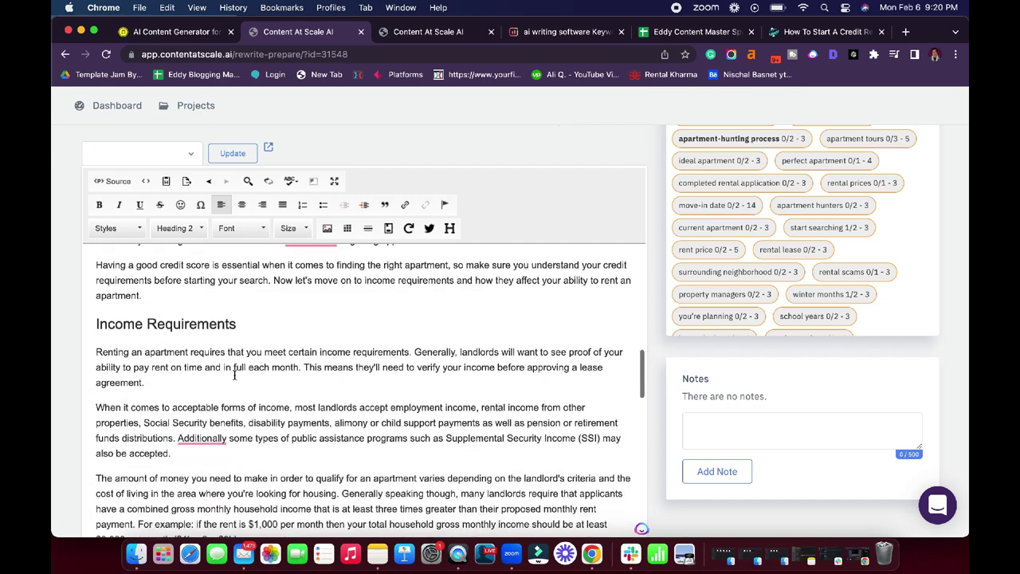
scroll(280, 335, "down", 10)
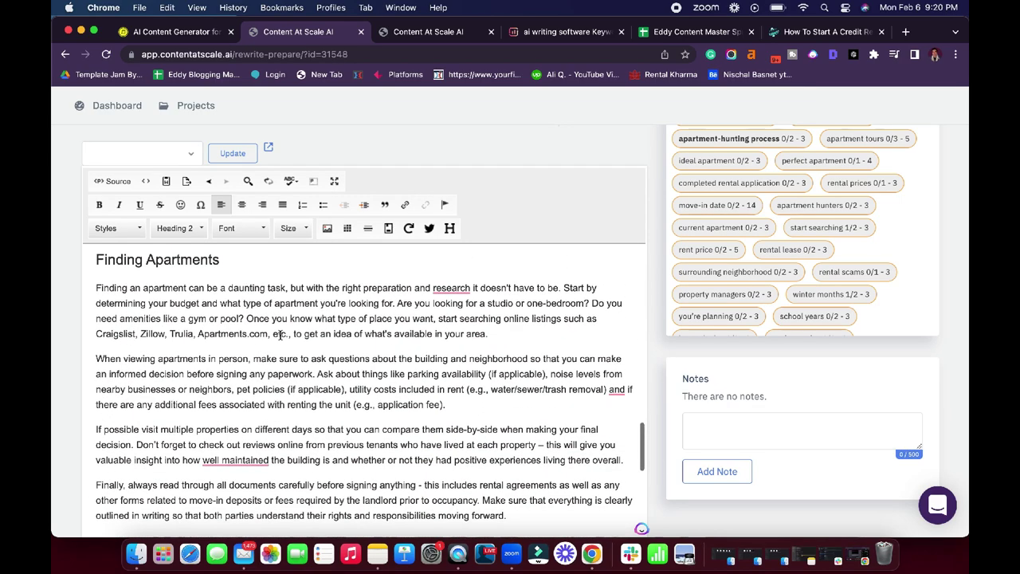
scroll(279, 335, "down", 4)
scroll(280, 343, "up", 4)
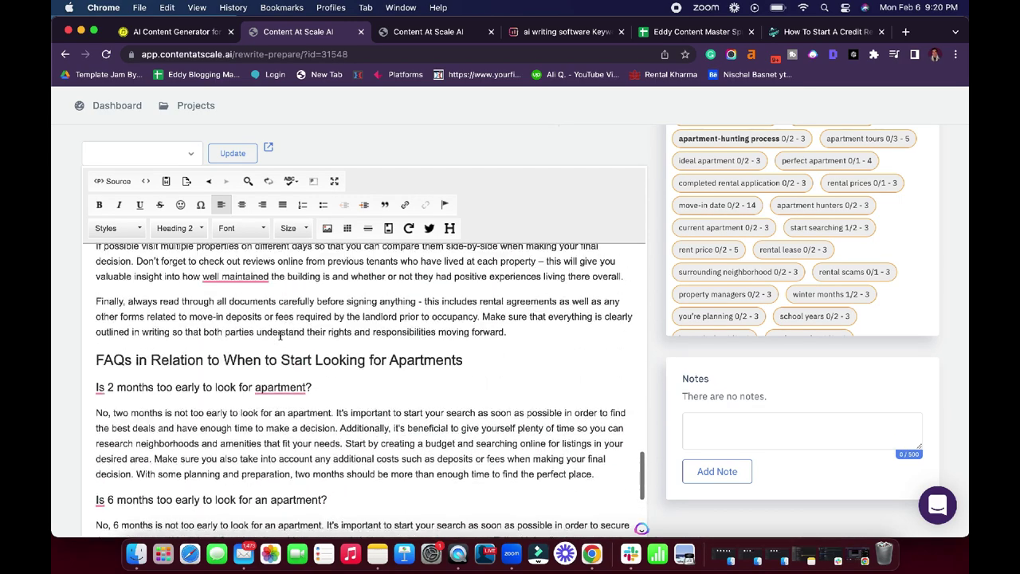
scroll(317, 358, "down", 15)
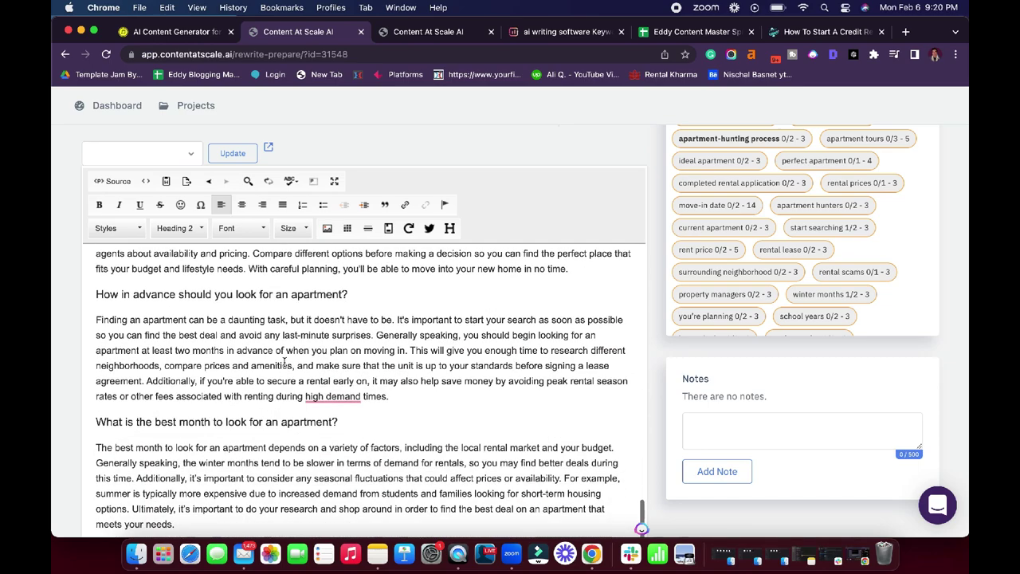
scroll(366, 348, "down", 2)
scroll(366, 347, "up", 15)
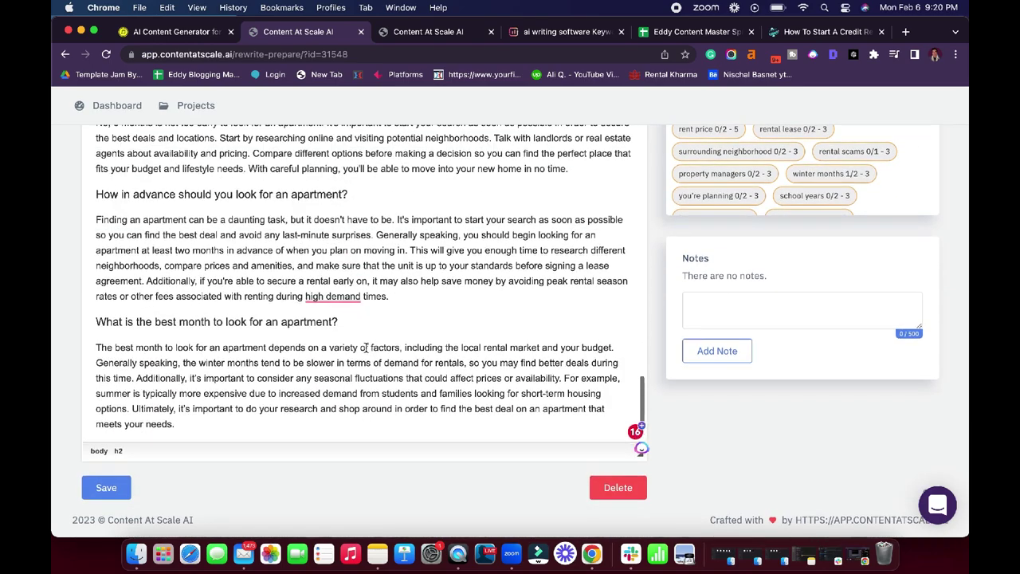
scroll(366, 347, "up", 15)
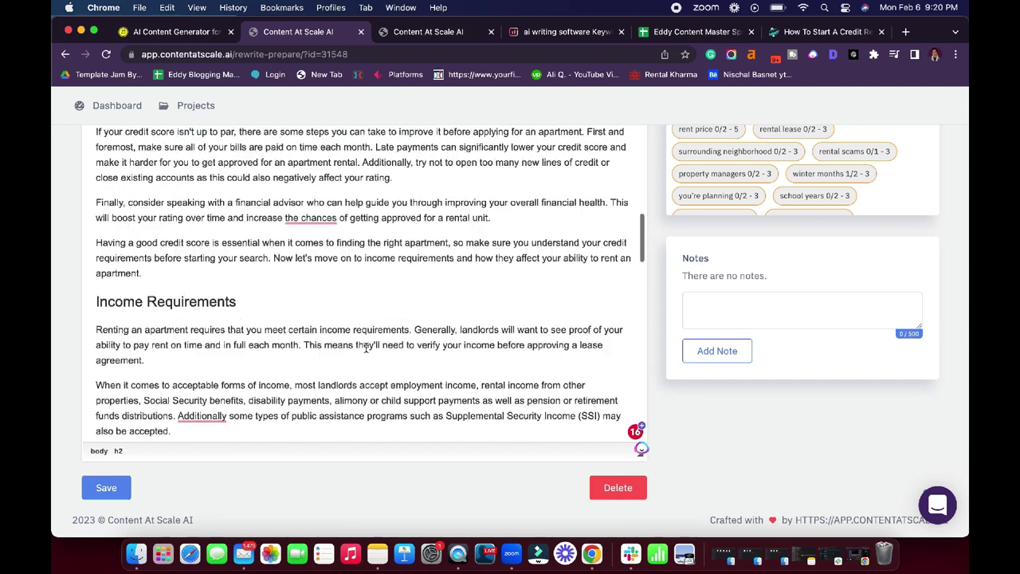
scroll(365, 348, "up", 4)
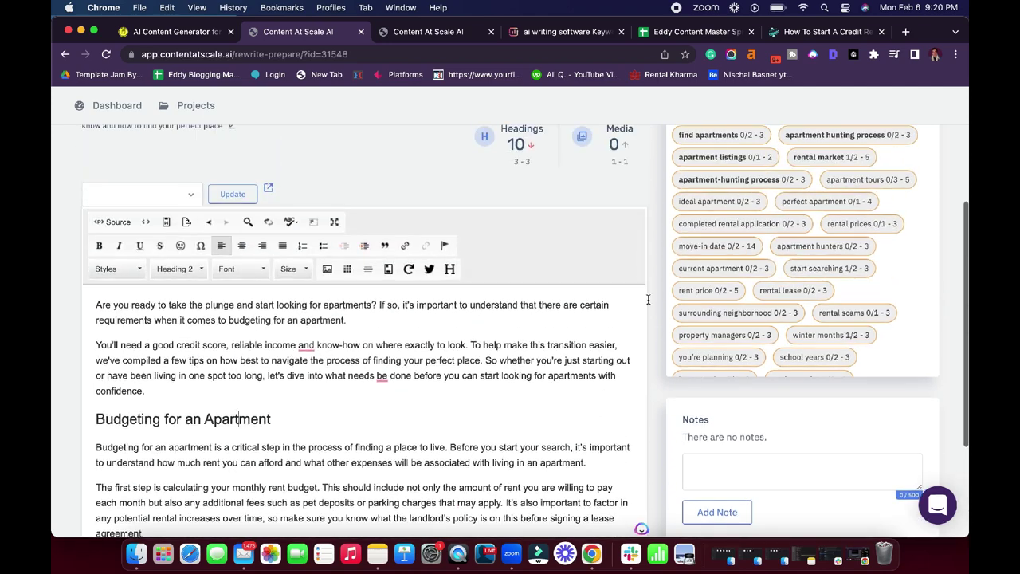
Review the article's title, meta description, content statistics and keyword suggestions alongside the revised introduction
scroll(763, 241, "down", 1)
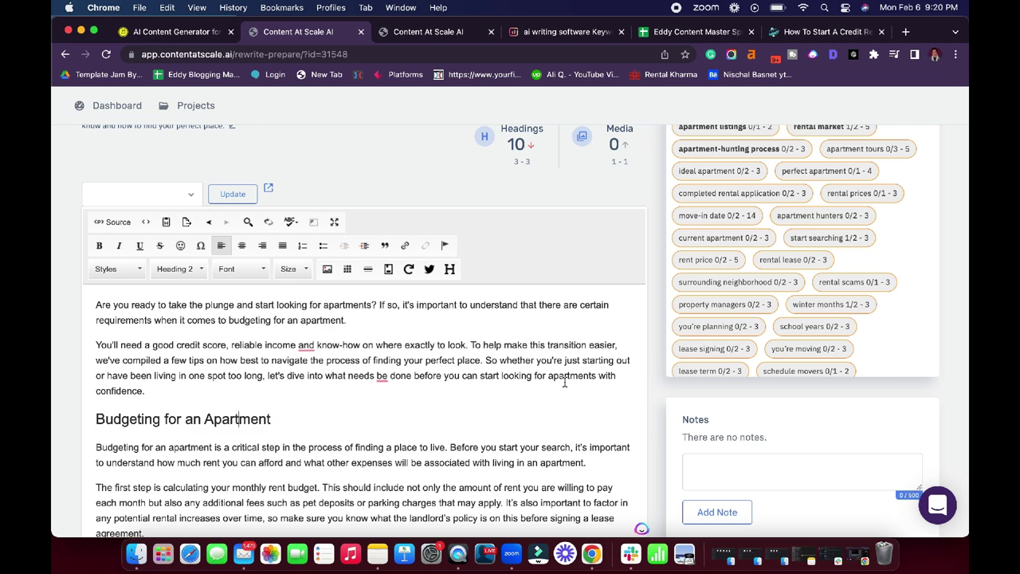
scroll(605, 319, "up", 1)
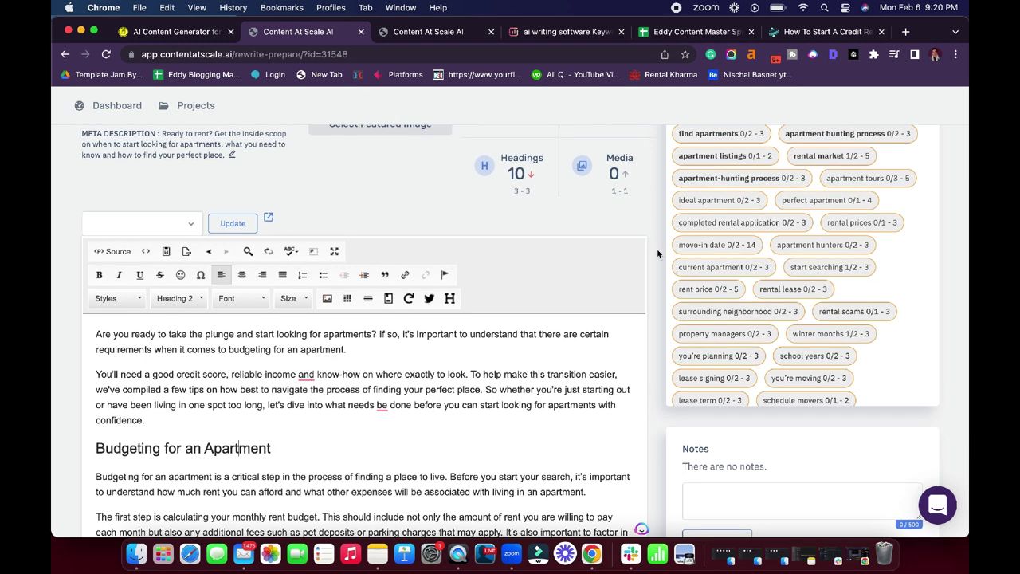
scroll(657, 254, "up", 3)
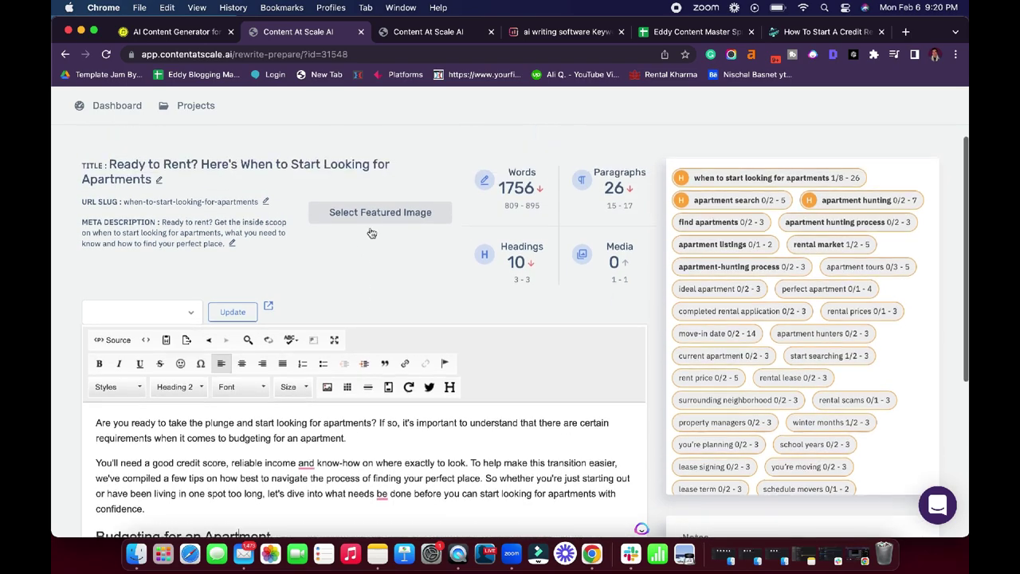
scroll(380, 243, "down", 4)
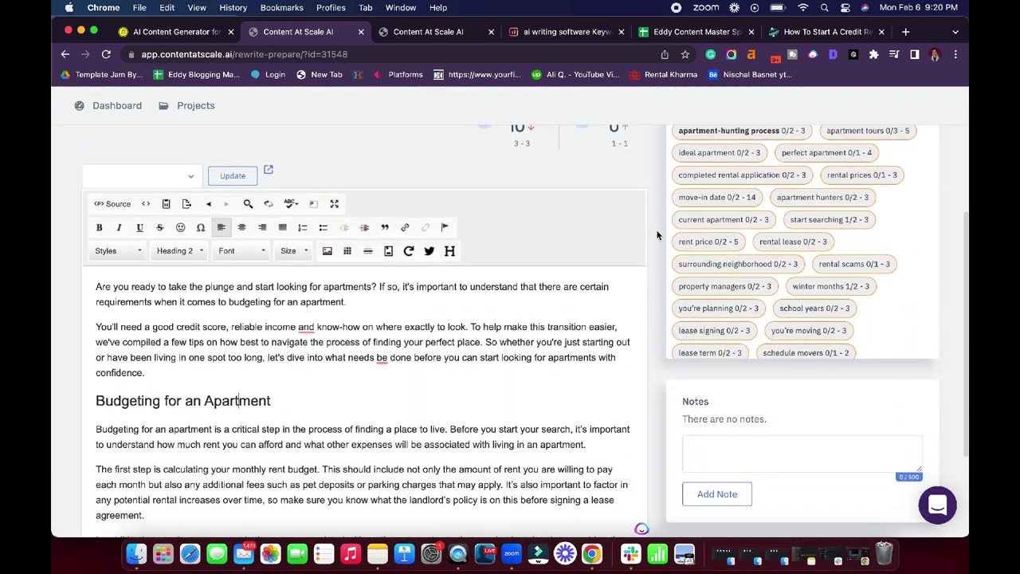
scroll(657, 235, "down", 3)
scroll(655, 240, "up", 5)
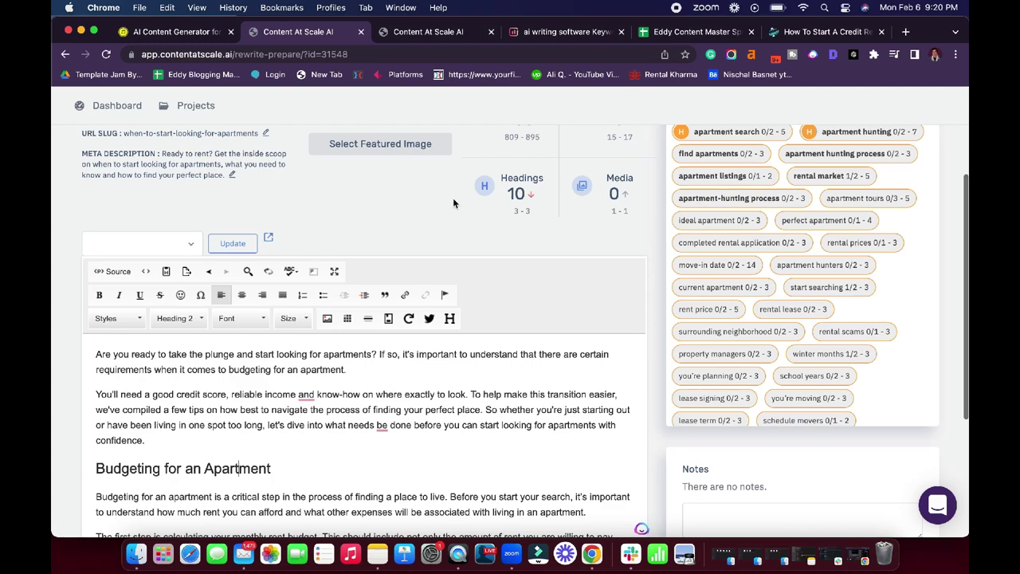
scroll(328, 200, "down", 4)
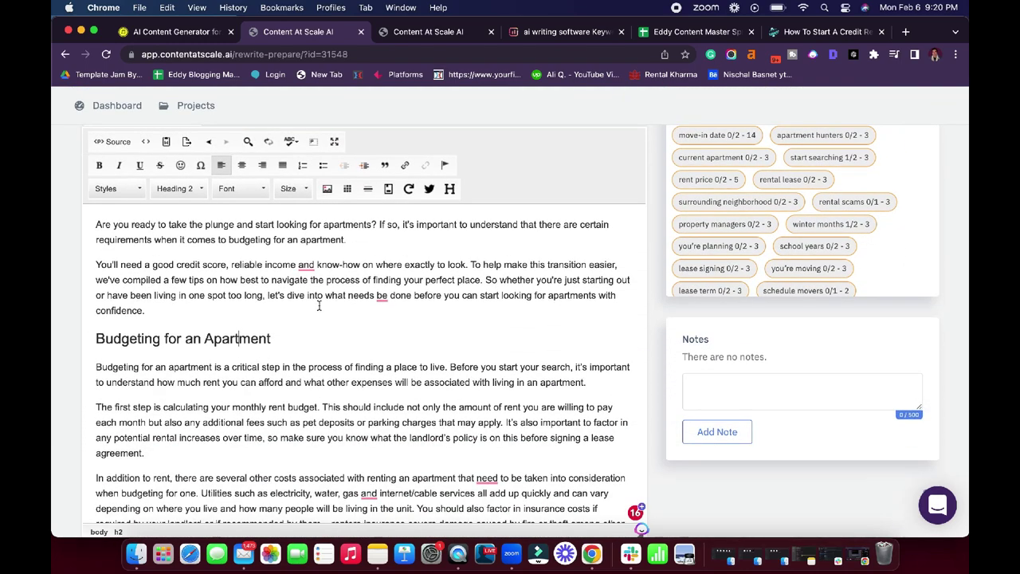
Accept Grammarly's corrections in the second introduction paragraph so it reads "reliable income, and know-how" and "what needs to be done"
left_click(319, 306)
scroll(303, 296, "down", 4)
scroll(318, 295, "down", 6)
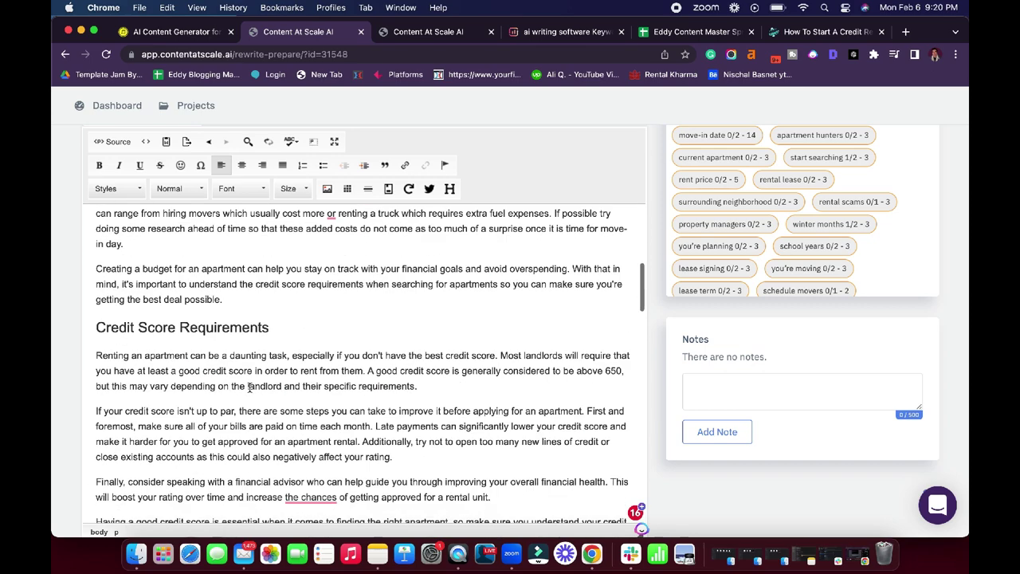
scroll(362, 309, "up", 10)
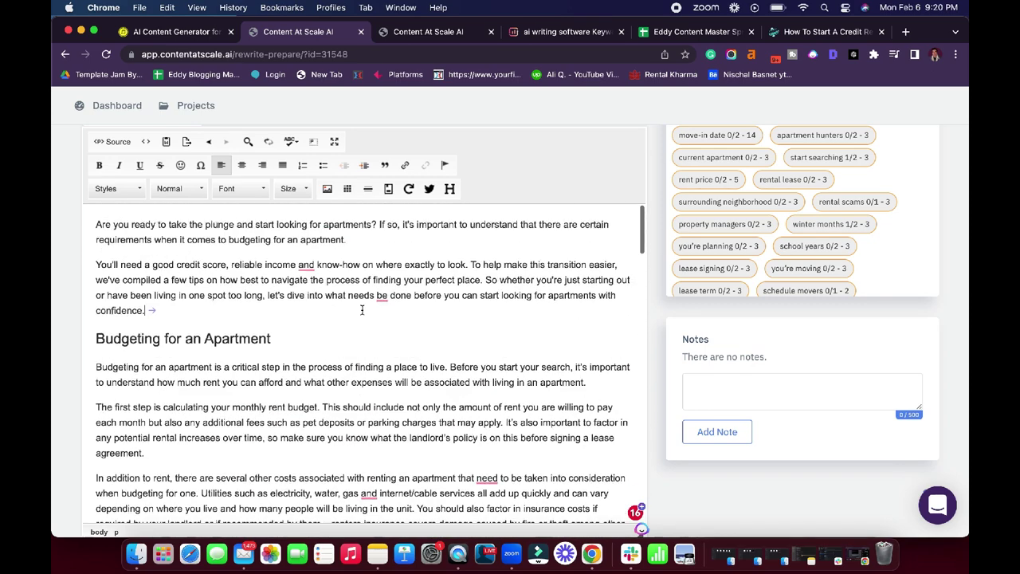
mouse_move(307, 266)
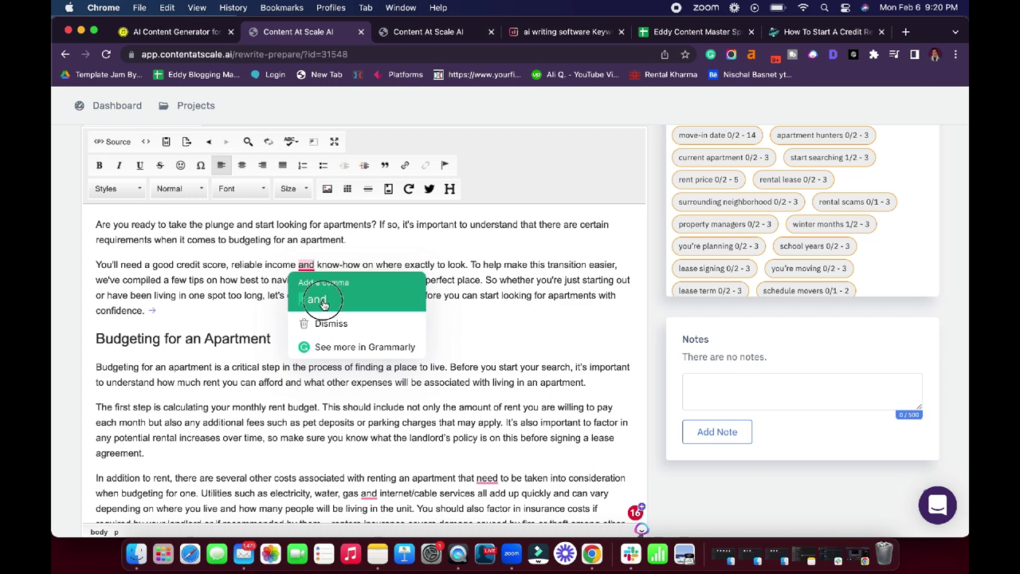
left_click(323, 298)
mouse_move(382, 295)
left_click(391, 329)
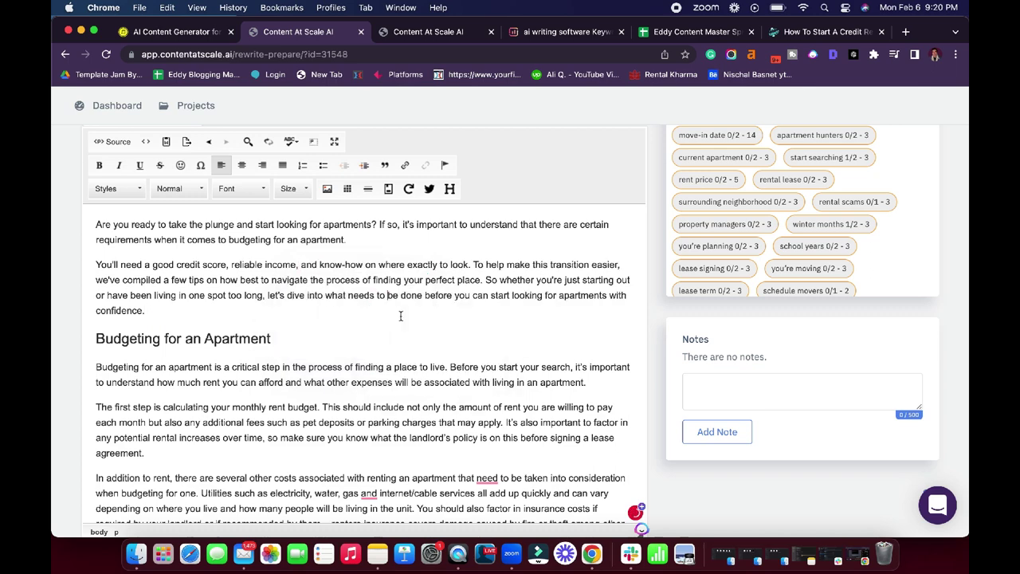
scroll(352, 303, "down", 2)
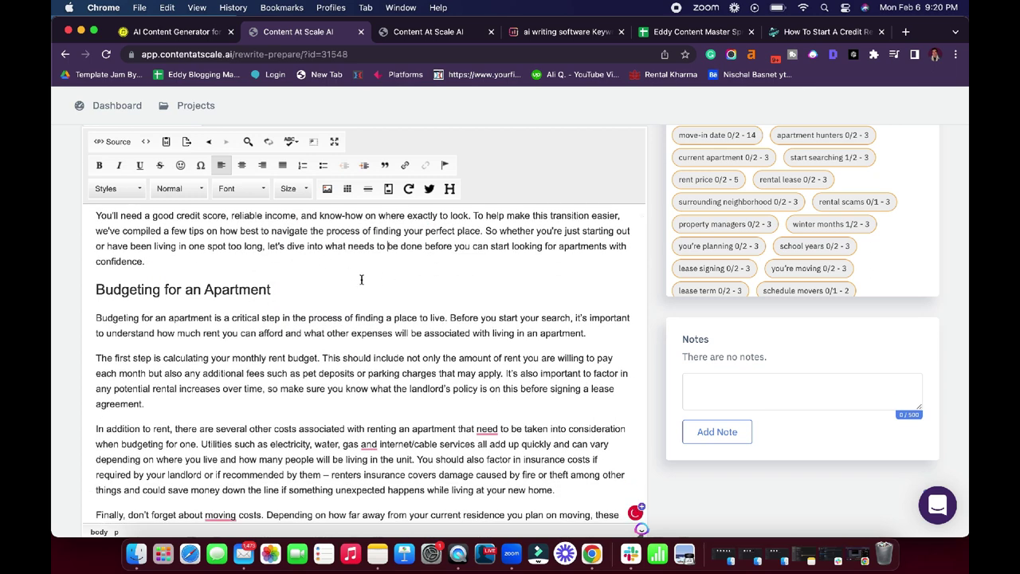
scroll(341, 334, "down", 3)
scroll(341, 336, "up", 5)
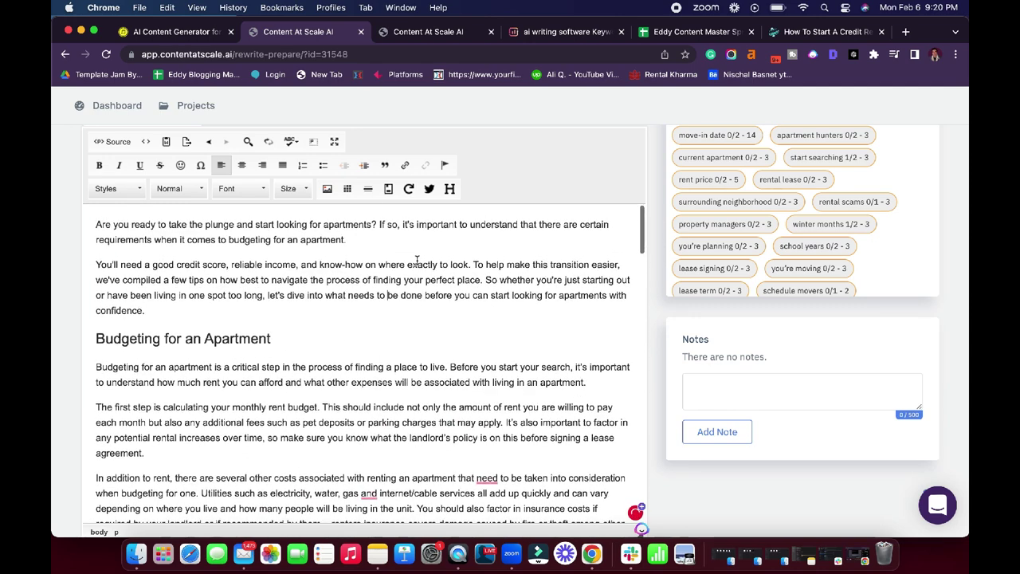
scroll(650, 165, "up", 5)
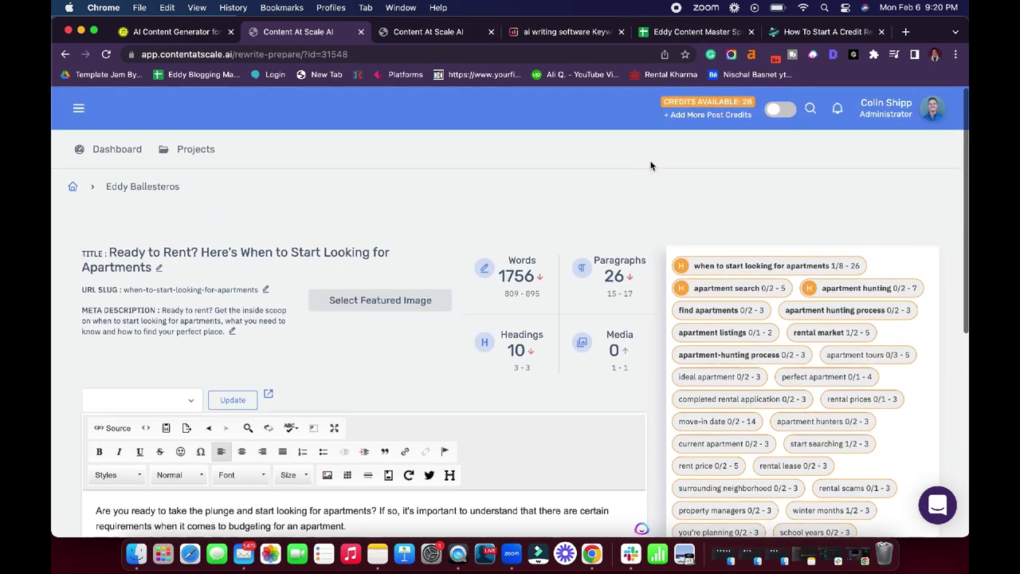
Return to the project settings and review the project URL, context, target audience, tone of voice, language and word count
left_click(423, 38)
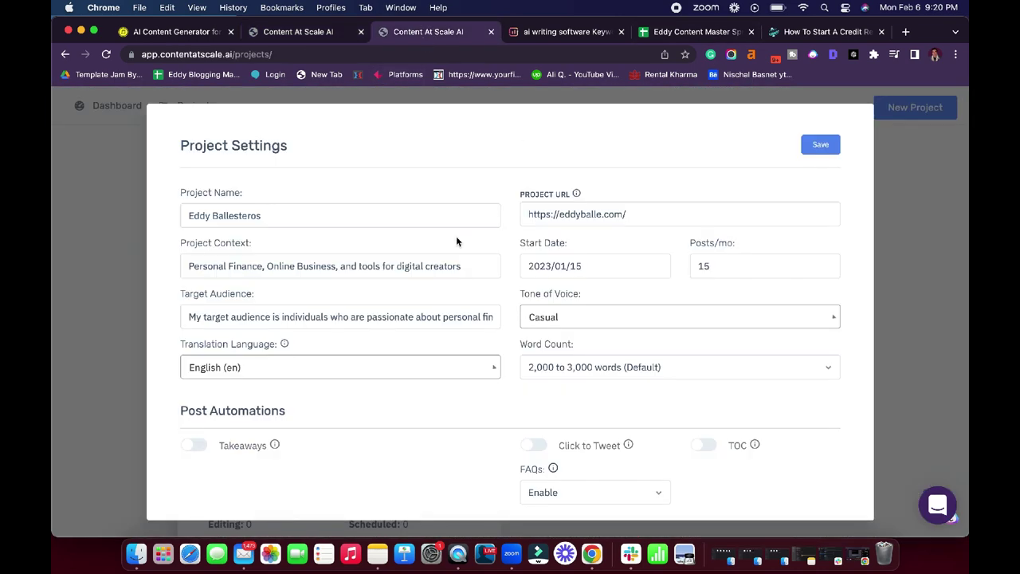
scroll(512, 207, "down", 3)
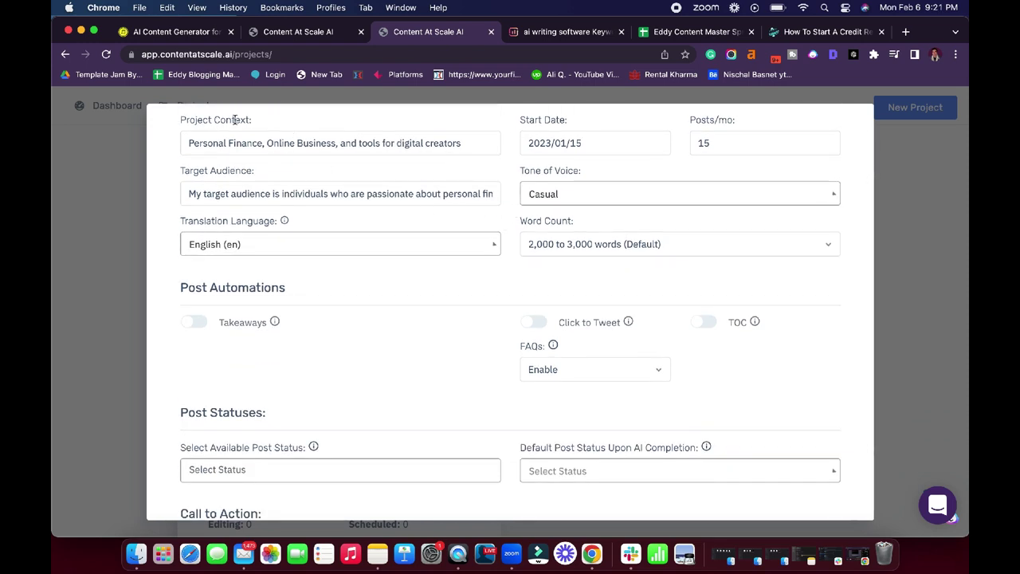
scroll(532, 239, "up", 2)
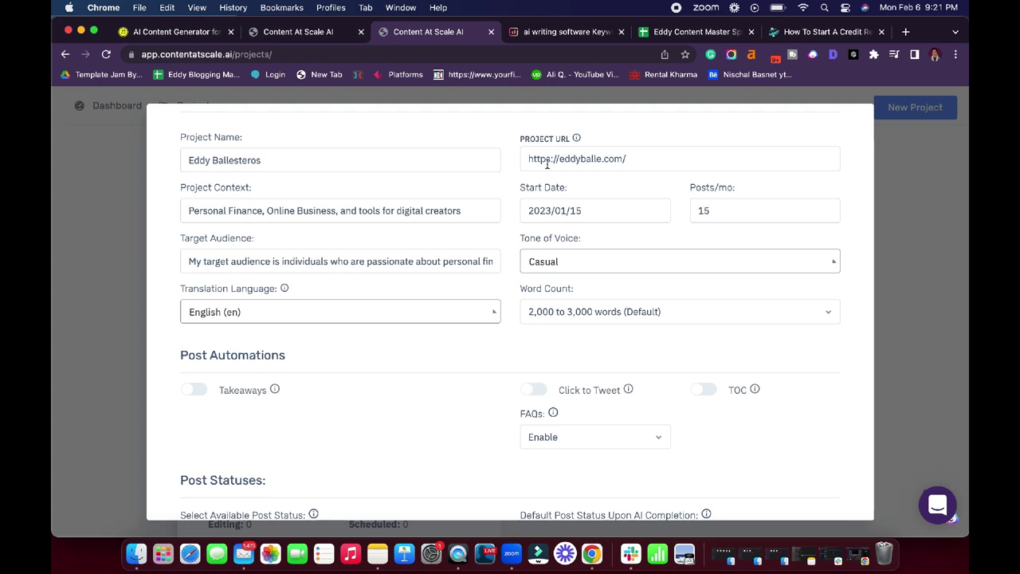
left_click(537, 157)
key("super+a")
left_click(515, 132)
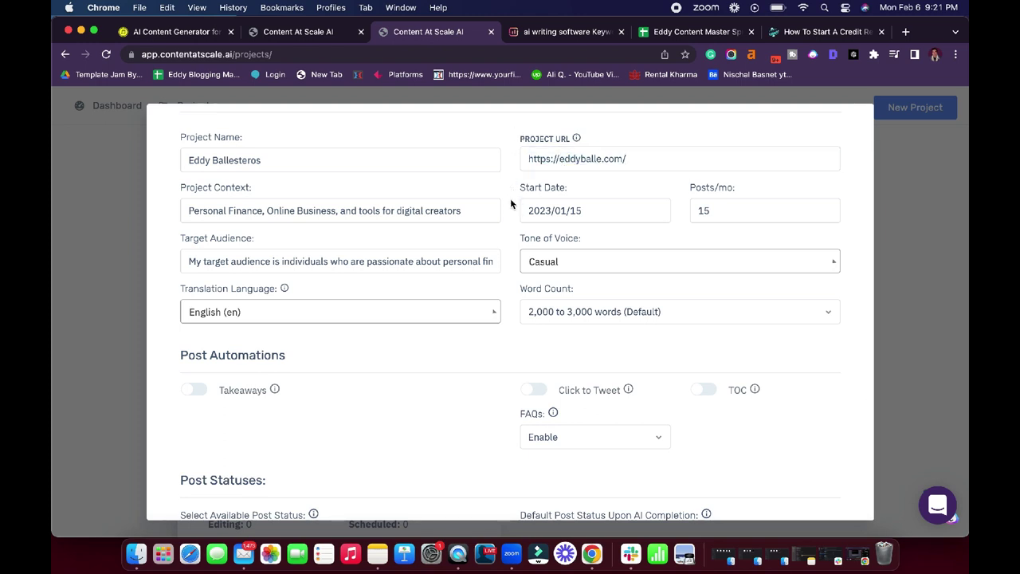
scroll(517, 222, "down", 2)
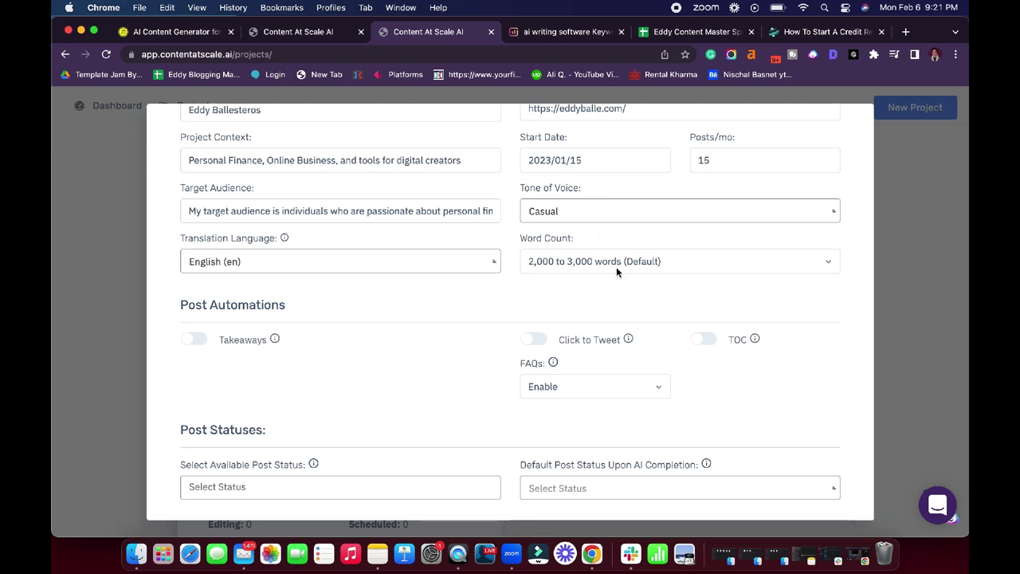
scroll(406, 385, "down", 1)
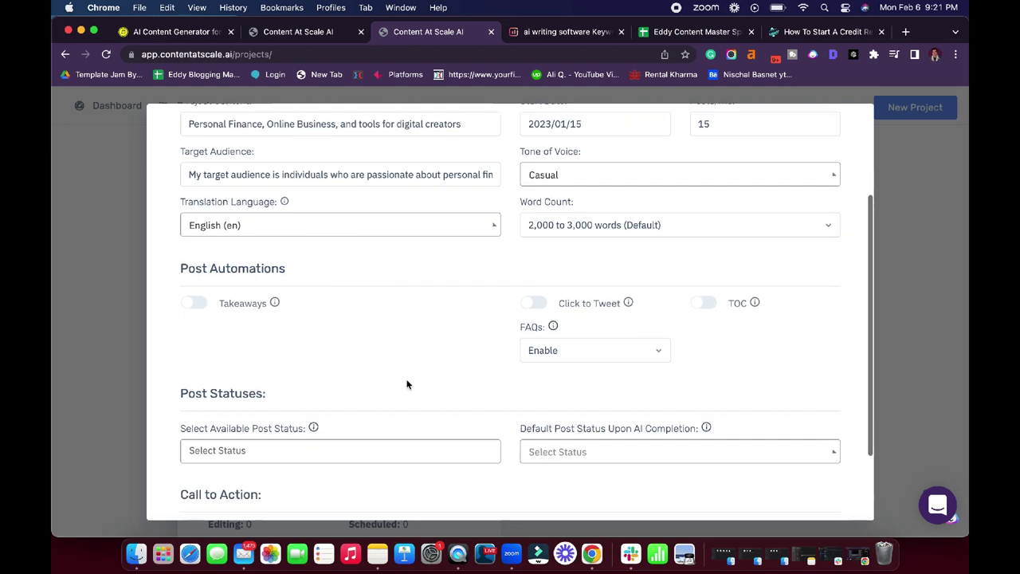
Examine the Post Automations, Post Statuses and Call to Action options in the project settings
left_click_drag(171, 268, 312, 276)
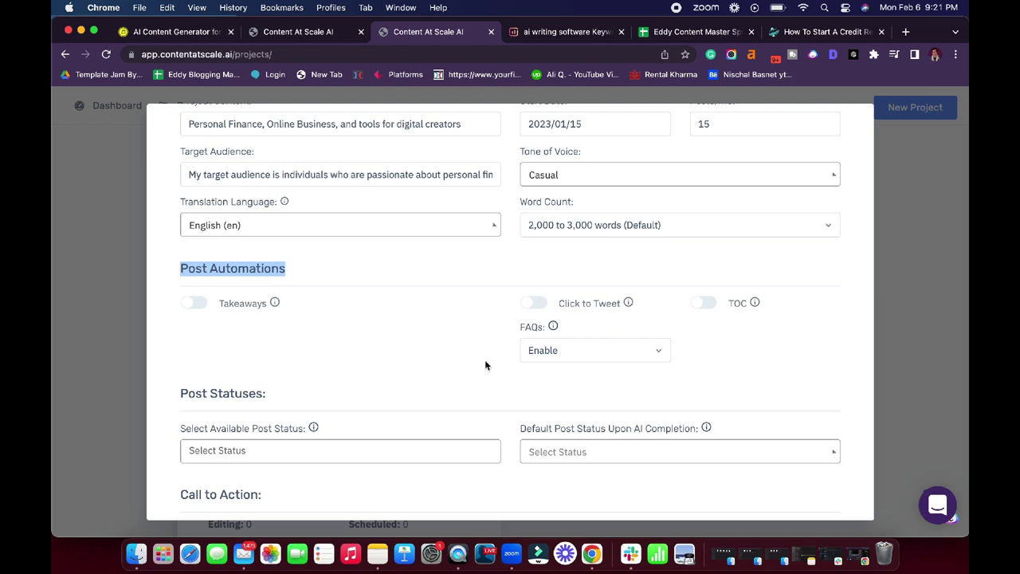
scroll(500, 343, "down", 3)
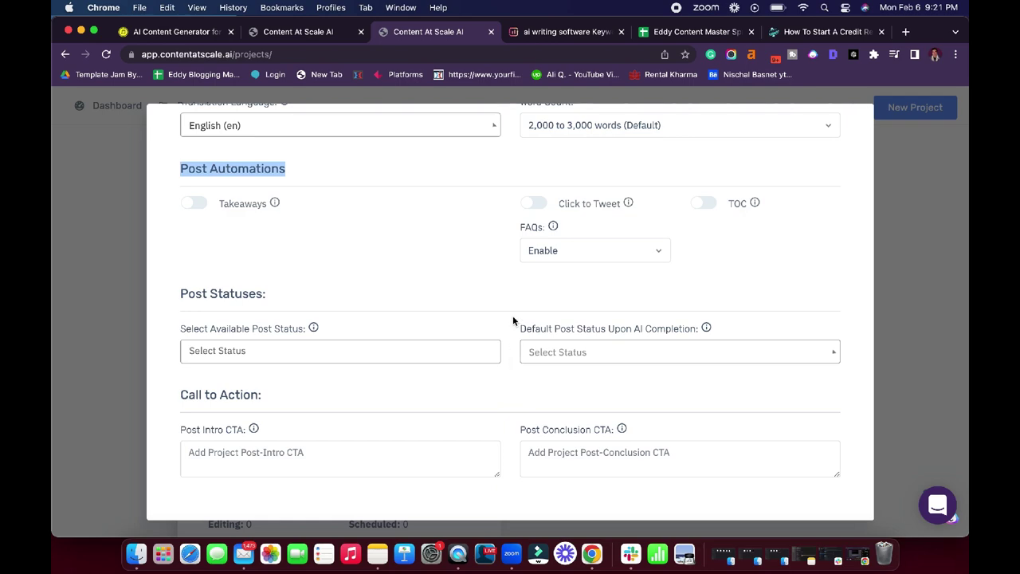
scroll(513, 320, "up", 6)
scroll(514, 325, "down", 6)
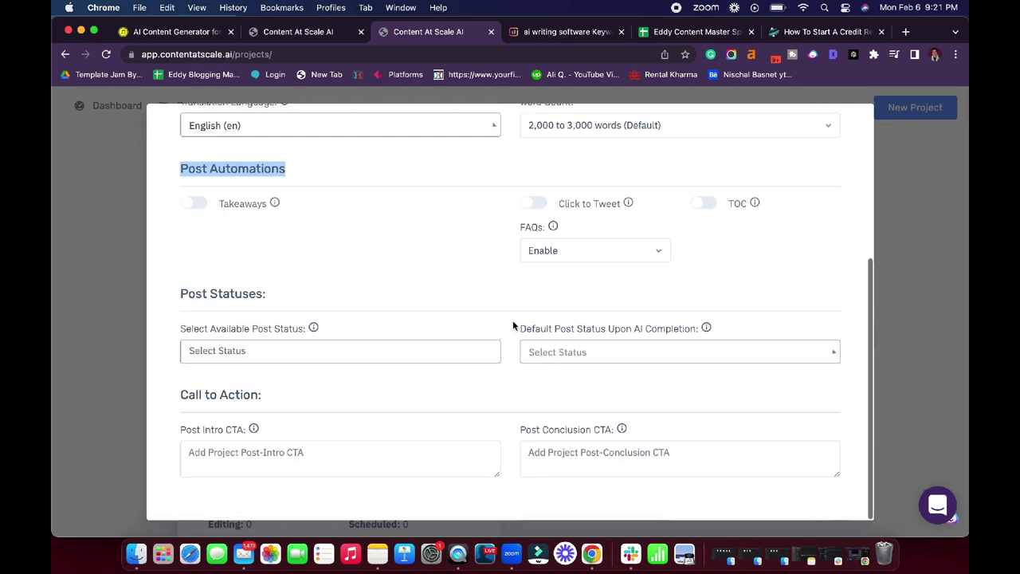
scroll(507, 257, "up", 6)
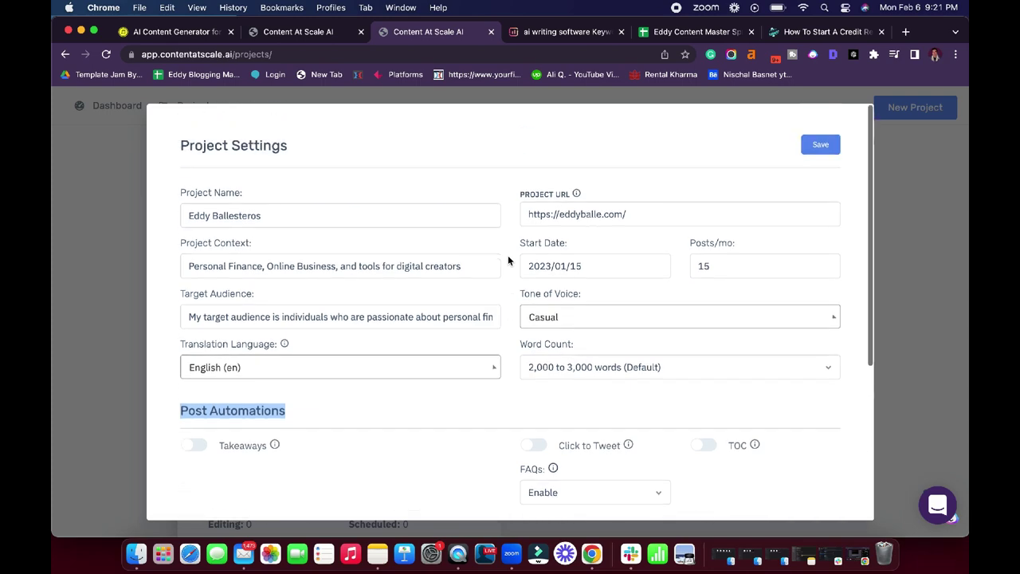
scroll(508, 256, "down", 6)
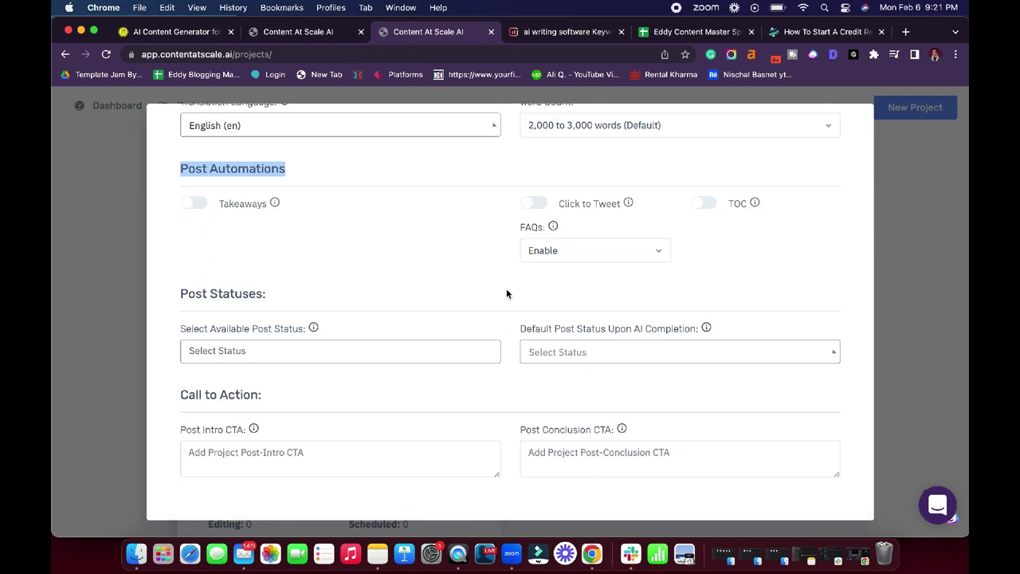
scroll(506, 294, "up", 2)
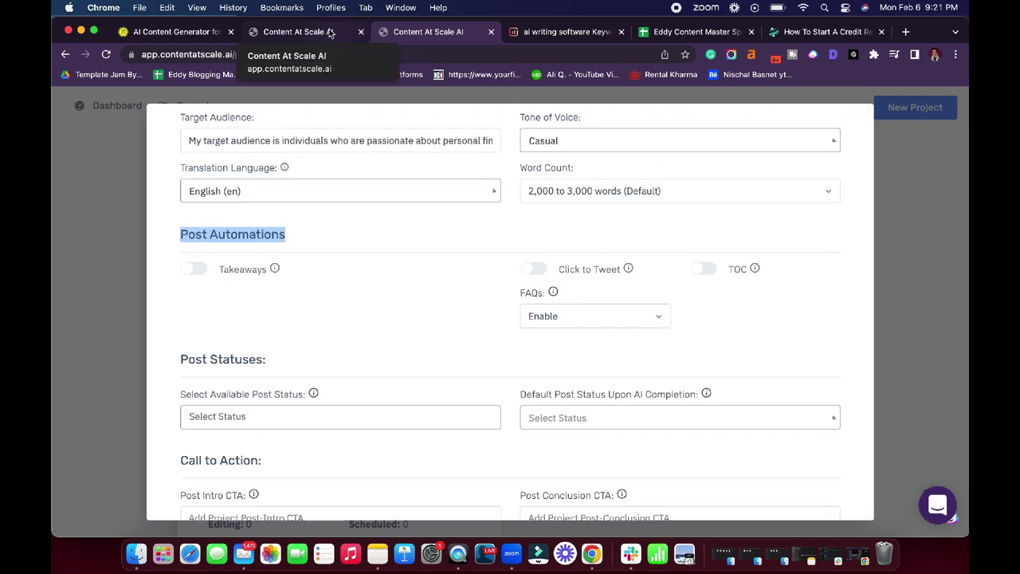
Switch to the published creditplush.com article on starting a credit repair business and skim its sections and side note formatting
left_click(828, 32)
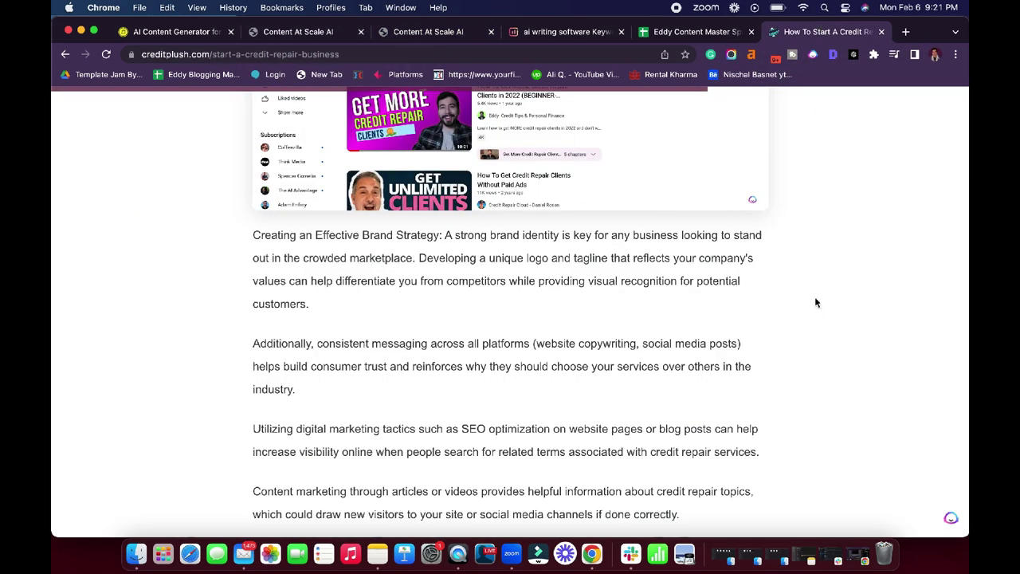
scroll(815, 302, "down", 2)
scroll(814, 302, "up", 15)
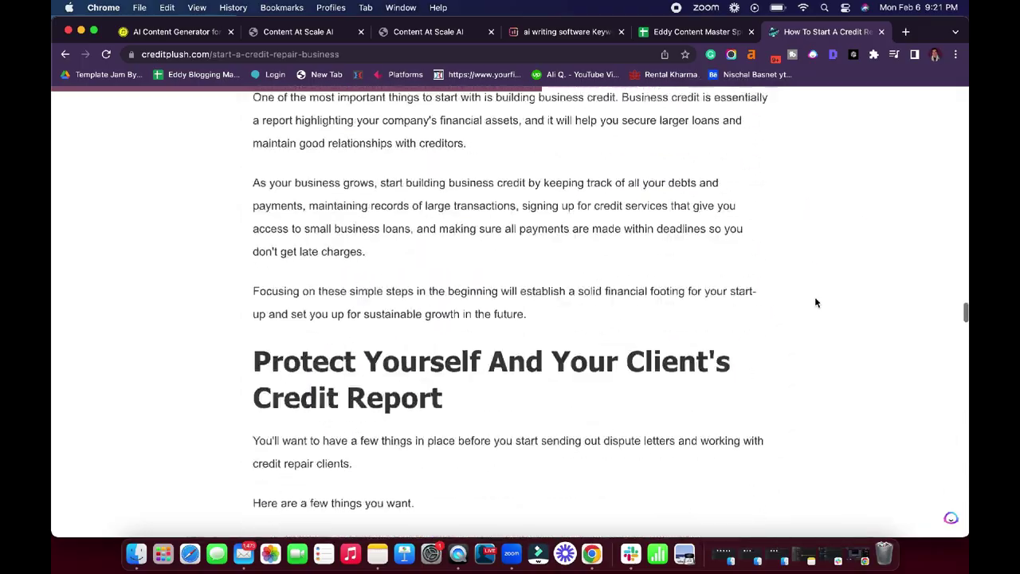
scroll(814, 302, "up", 15)
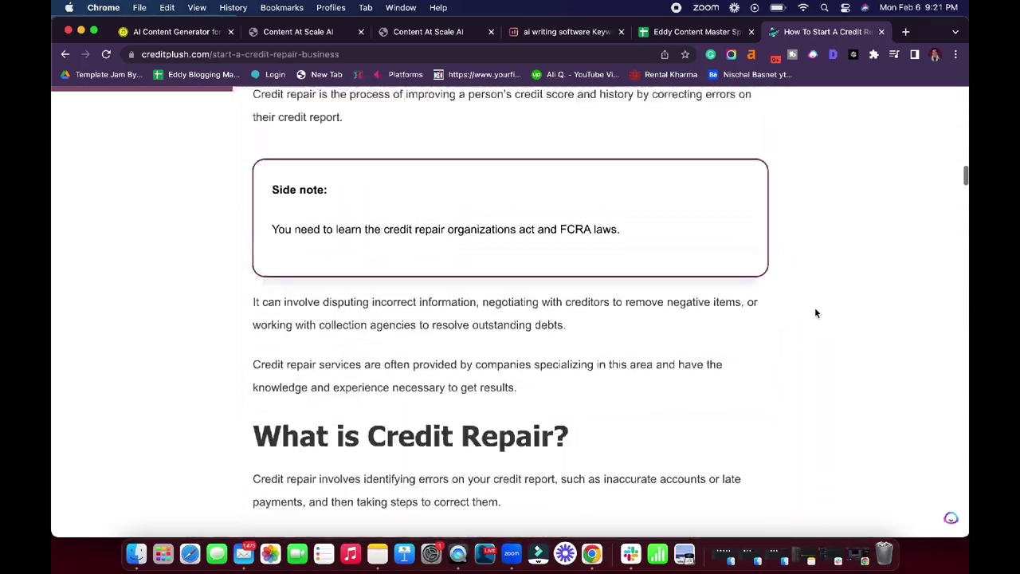
scroll(814, 313, "down", 5)
left_click_drag(537, 318, 856, 308)
scroll(856, 307, "down", 10)
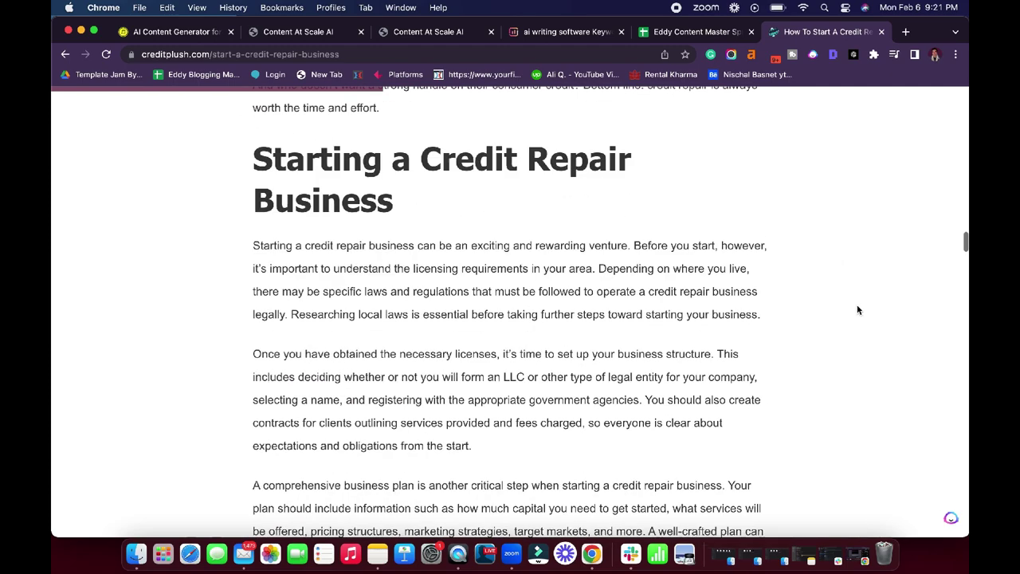
Return to the apartment article and review its title, meta description, content statistics and keyword suggestions
left_click(305, 33)
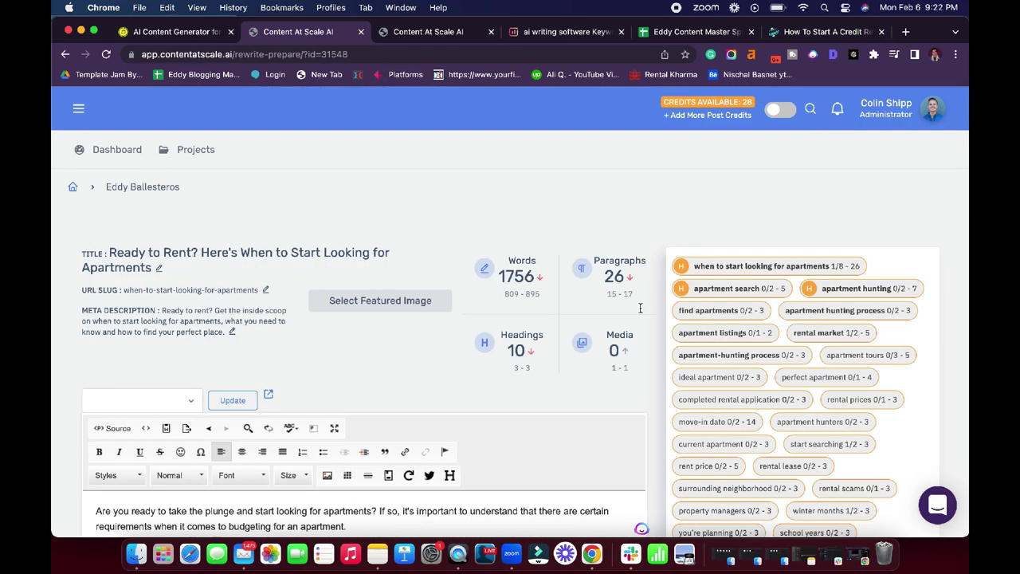
scroll(651, 314, "down", 10)
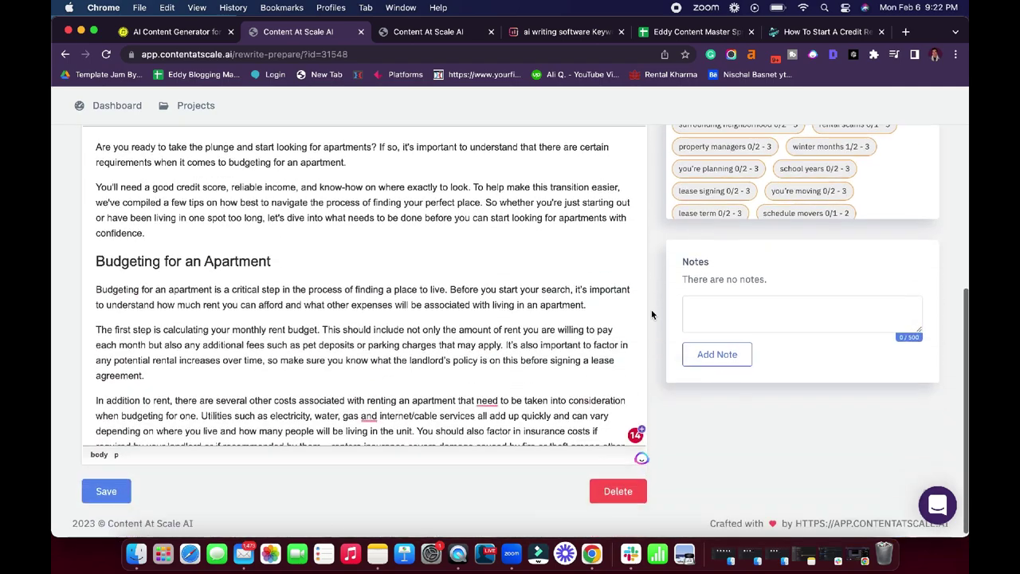
scroll(651, 314, "up", 10)
scroll(650, 309, "down", 2)
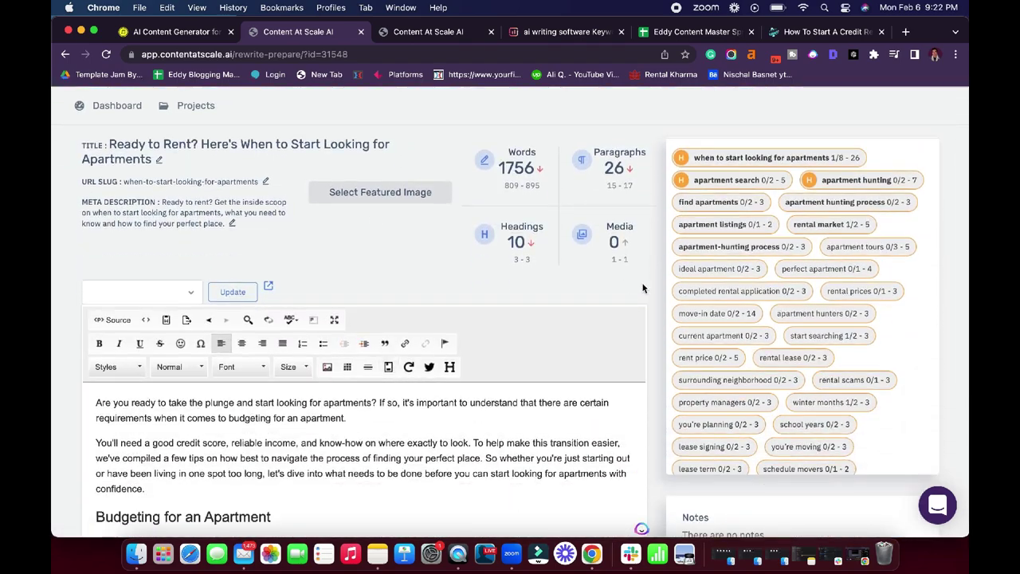
scroll(438, 210, "up", 2)
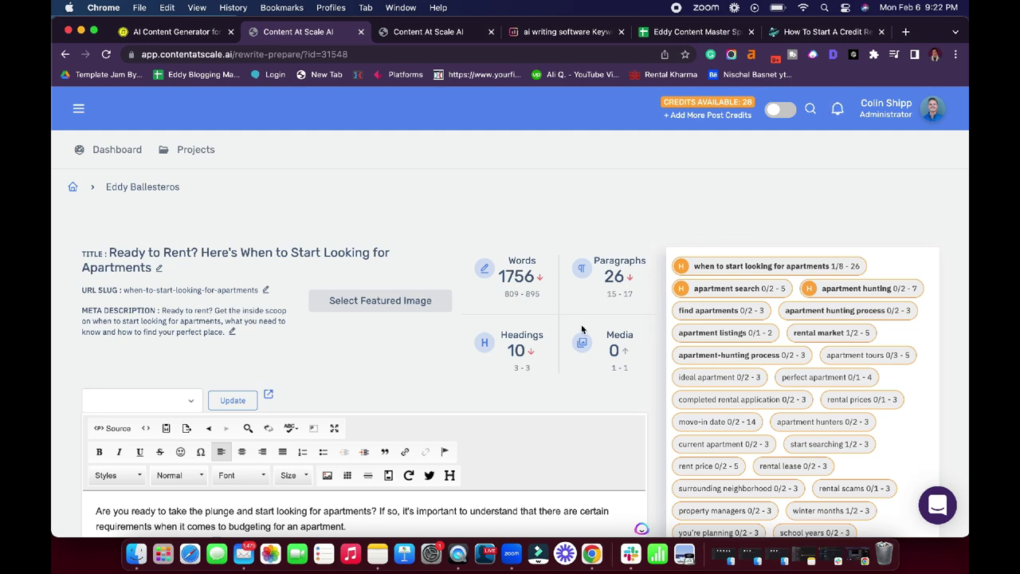
Reread the corrected introduction and the start of the budgeting section, and return to the article's title and statistics
scroll(604, 364, "down", 2)
scroll(625, 318, "down", 3)
left_click(415, 359)
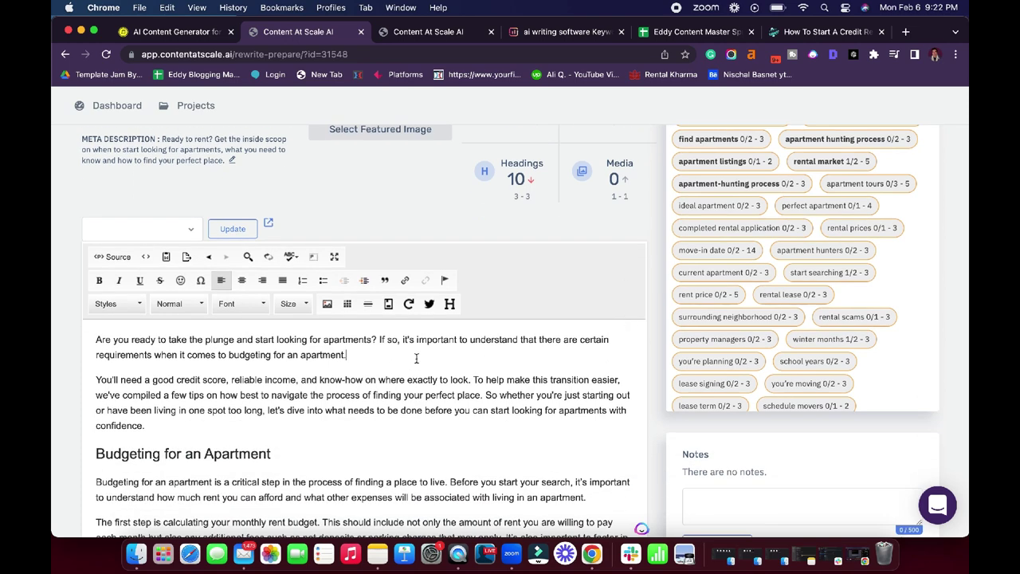
scroll(416, 358, "down", 3)
scroll(366, 360, "up", 3)
scroll(318, 362, "down", 2)
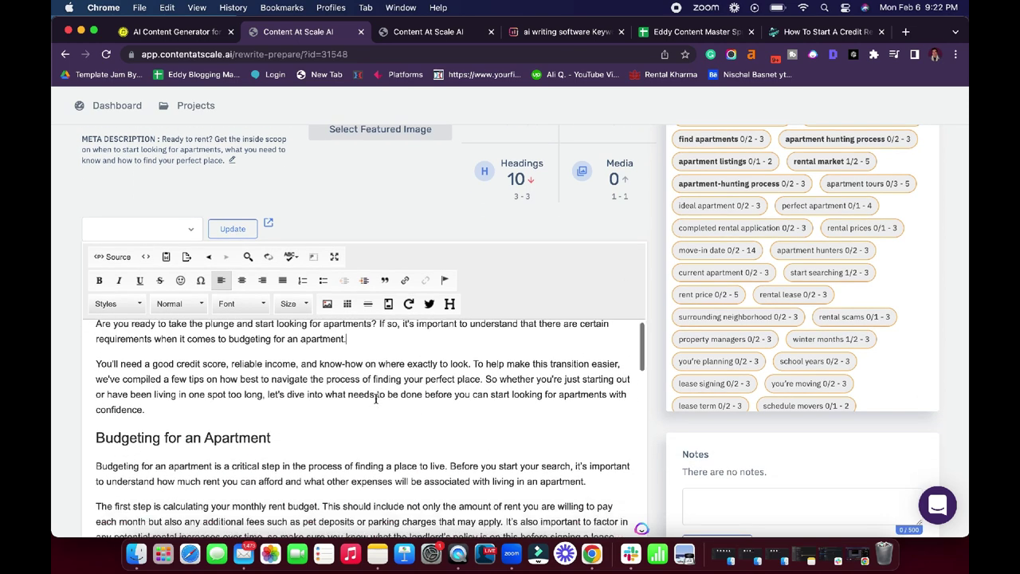
scroll(319, 362, "up", 2)
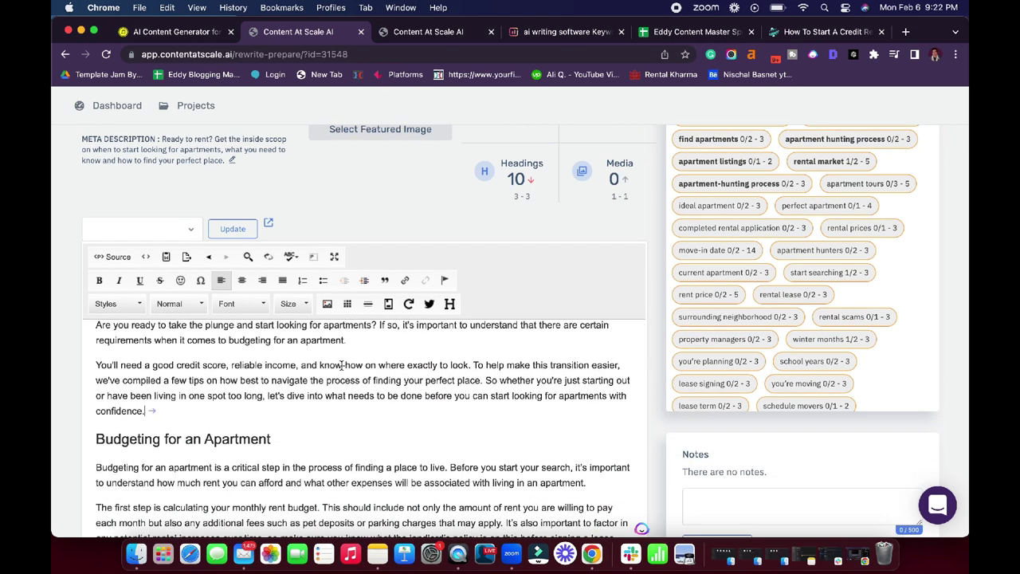
scroll(341, 364, "up", 1)
scroll(387, 364, "down", 2)
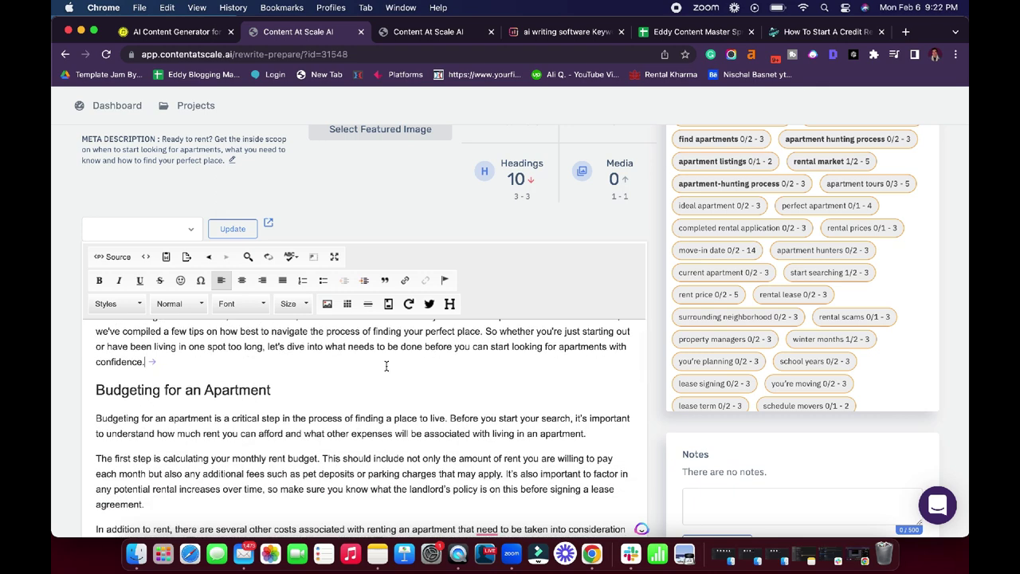
scroll(386, 365, "down", 2)
scroll(387, 366, "up", 3)
scroll(385, 375, "up", 1)
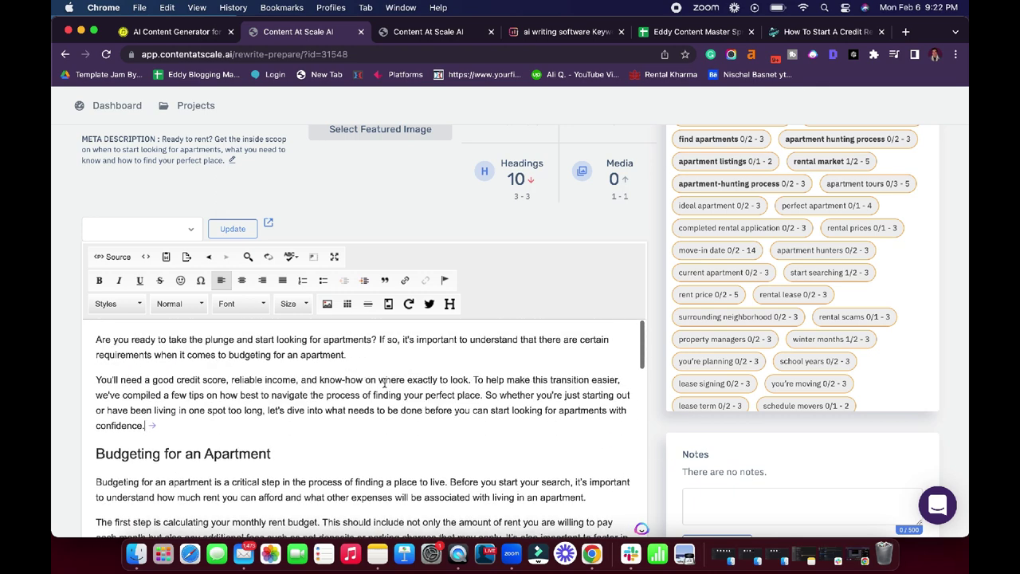
scroll(659, 240, "down", 2)
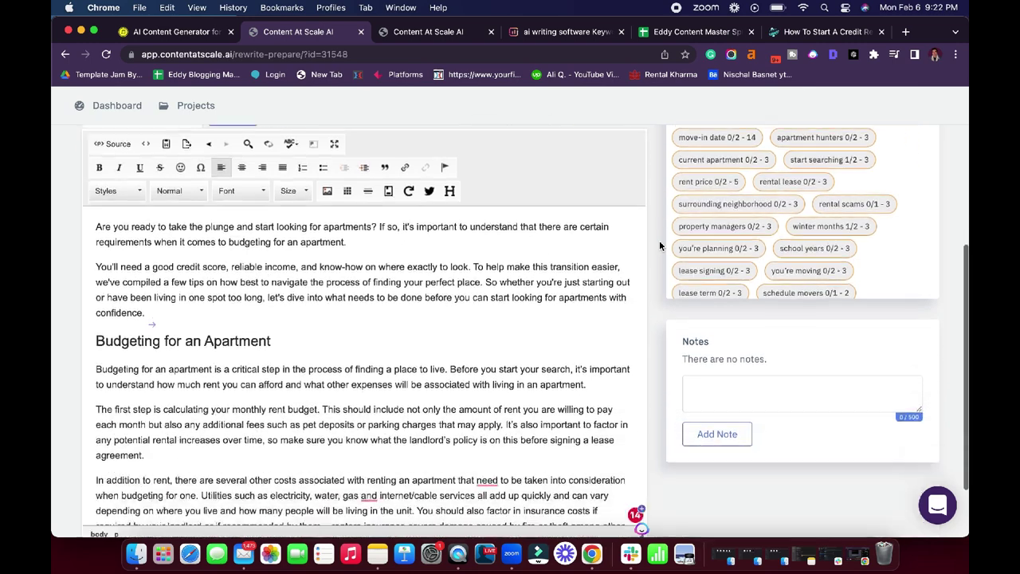
scroll(659, 245, "up", 2)
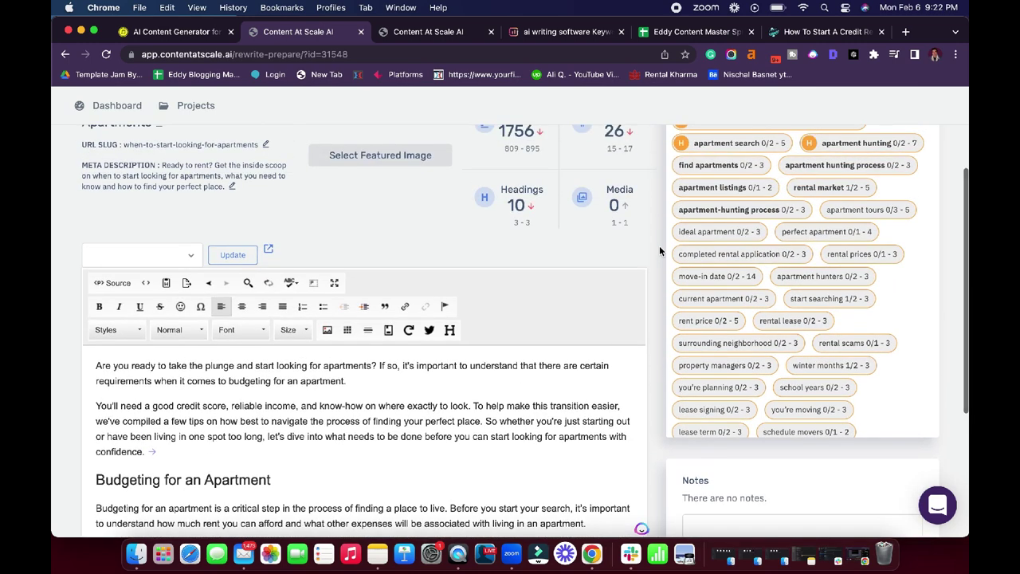
scroll(658, 245, "up", 3)
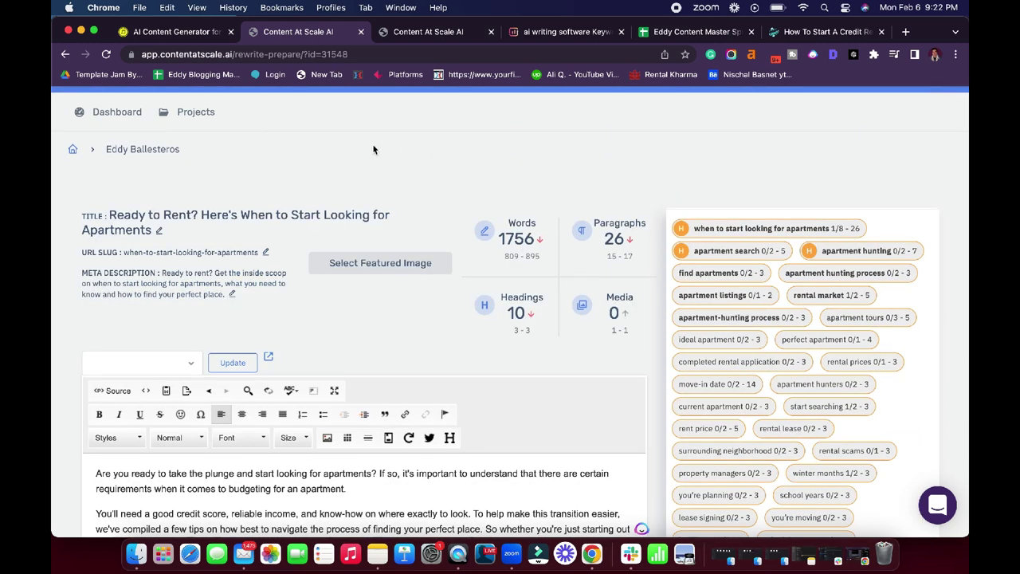